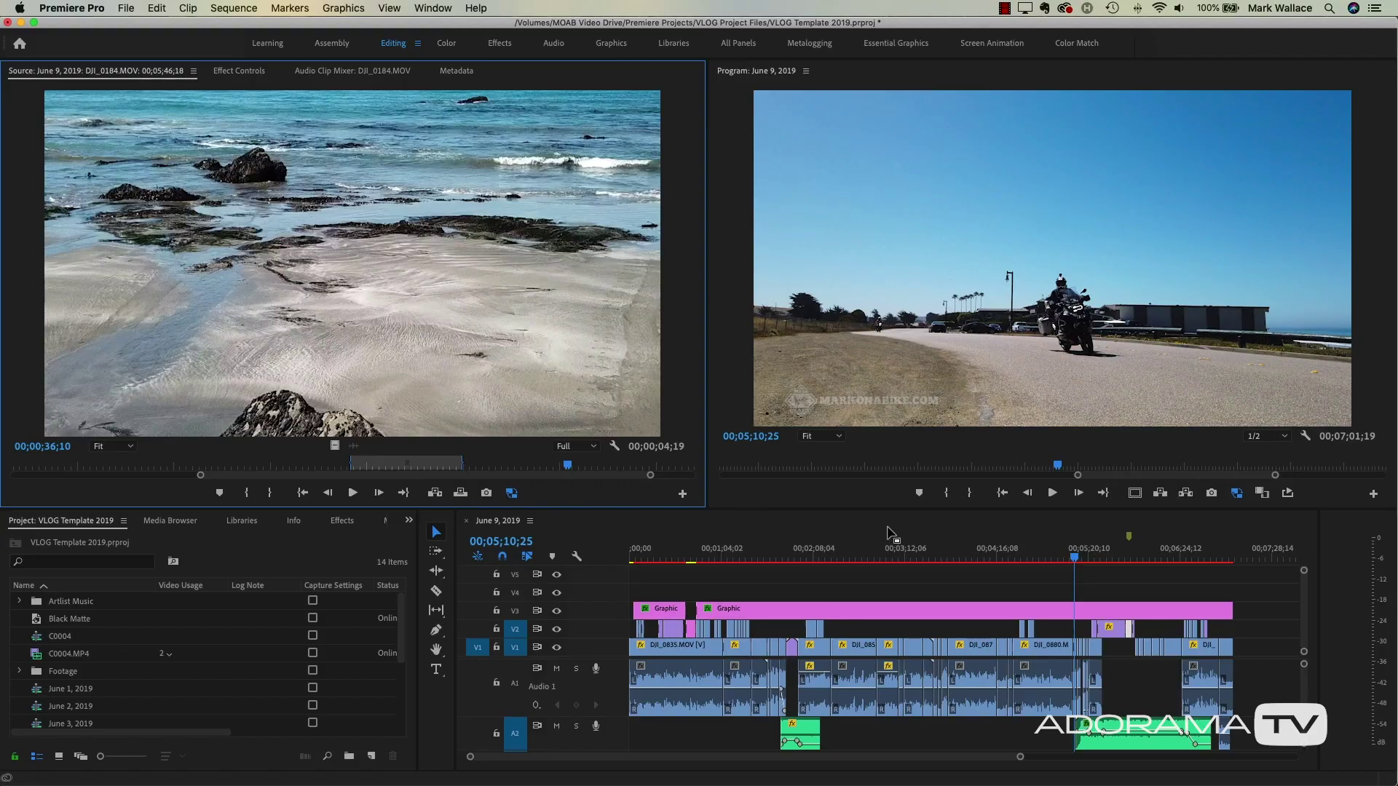
- Place the favourite "VLOG Title" graphics template at the very start of track V3 in the June 9, 2019 sequence
left_click(1075, 555)
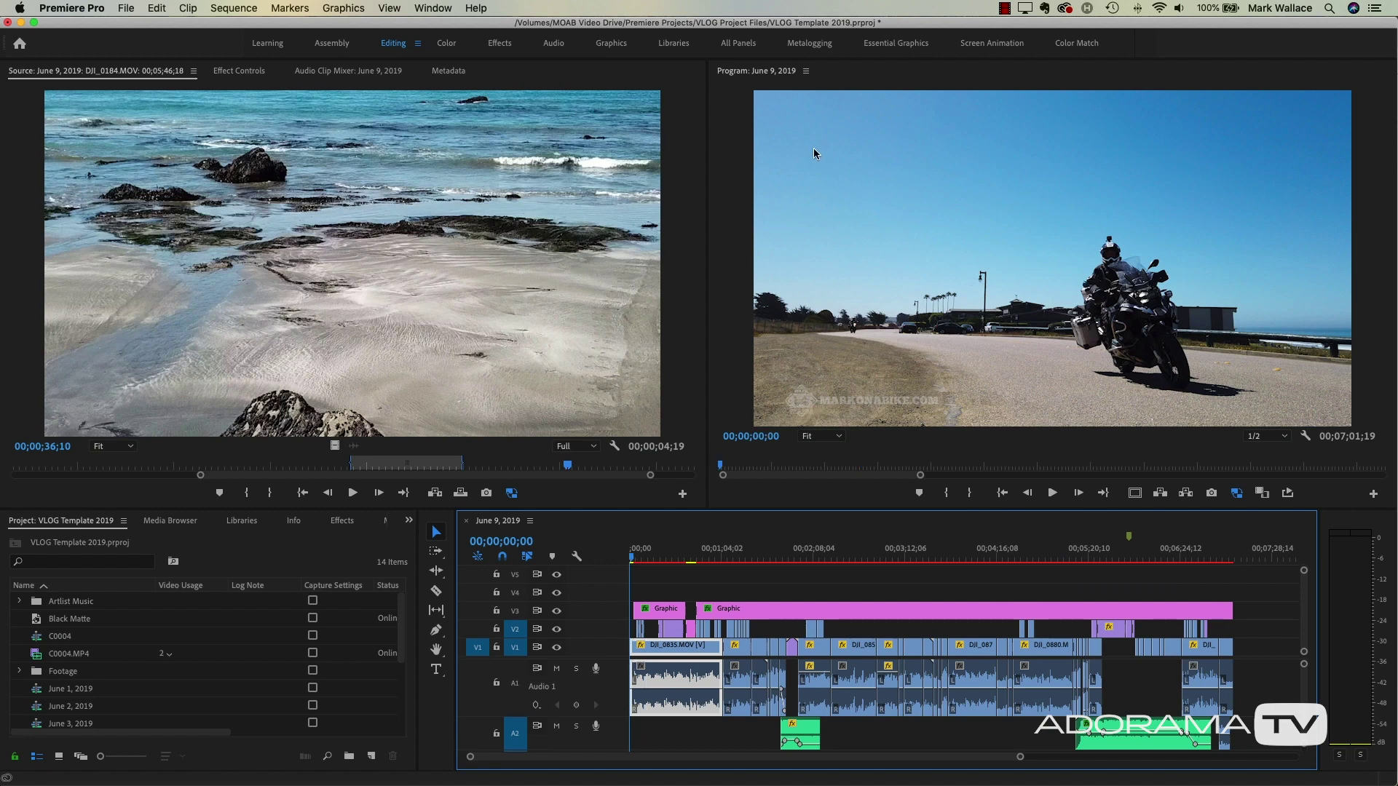
left_click(909, 46)
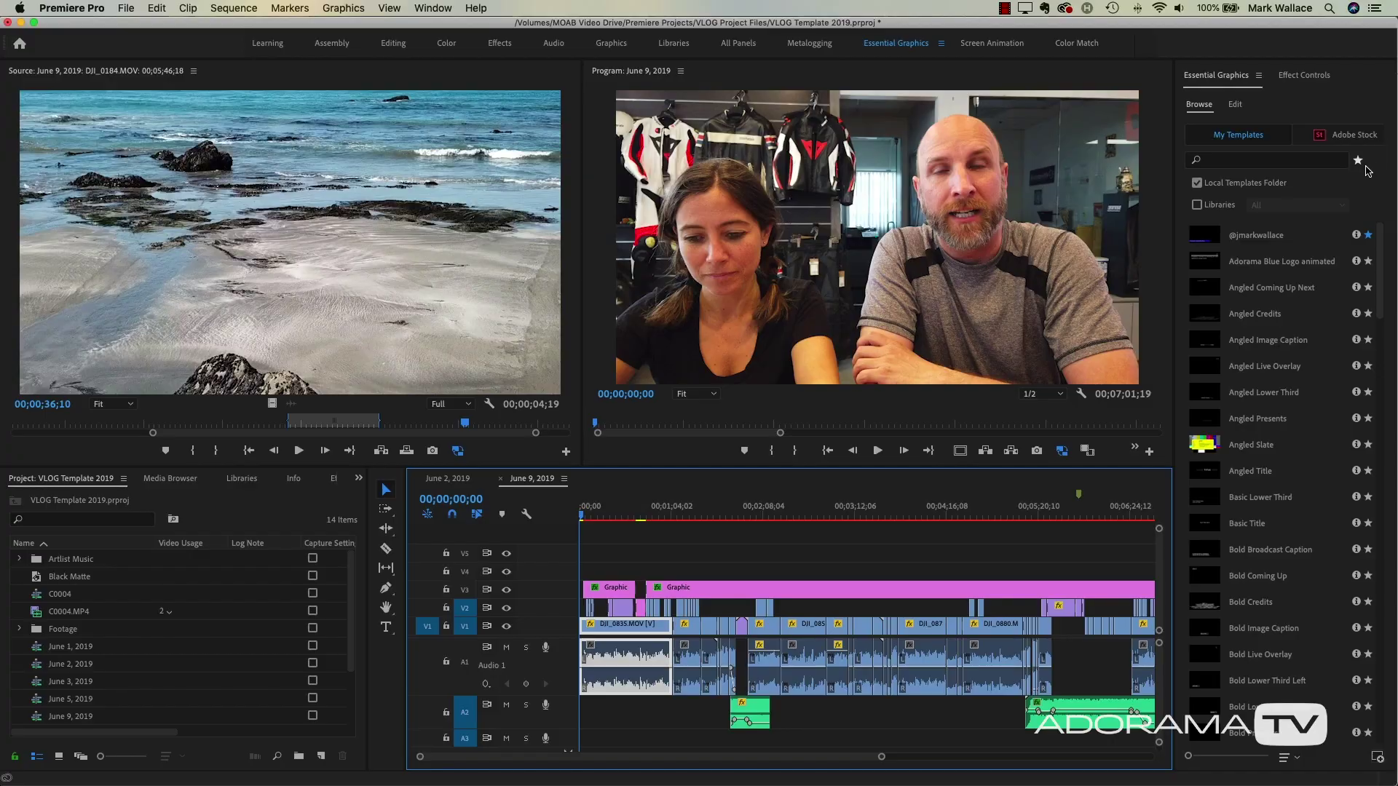
left_click(1359, 162)
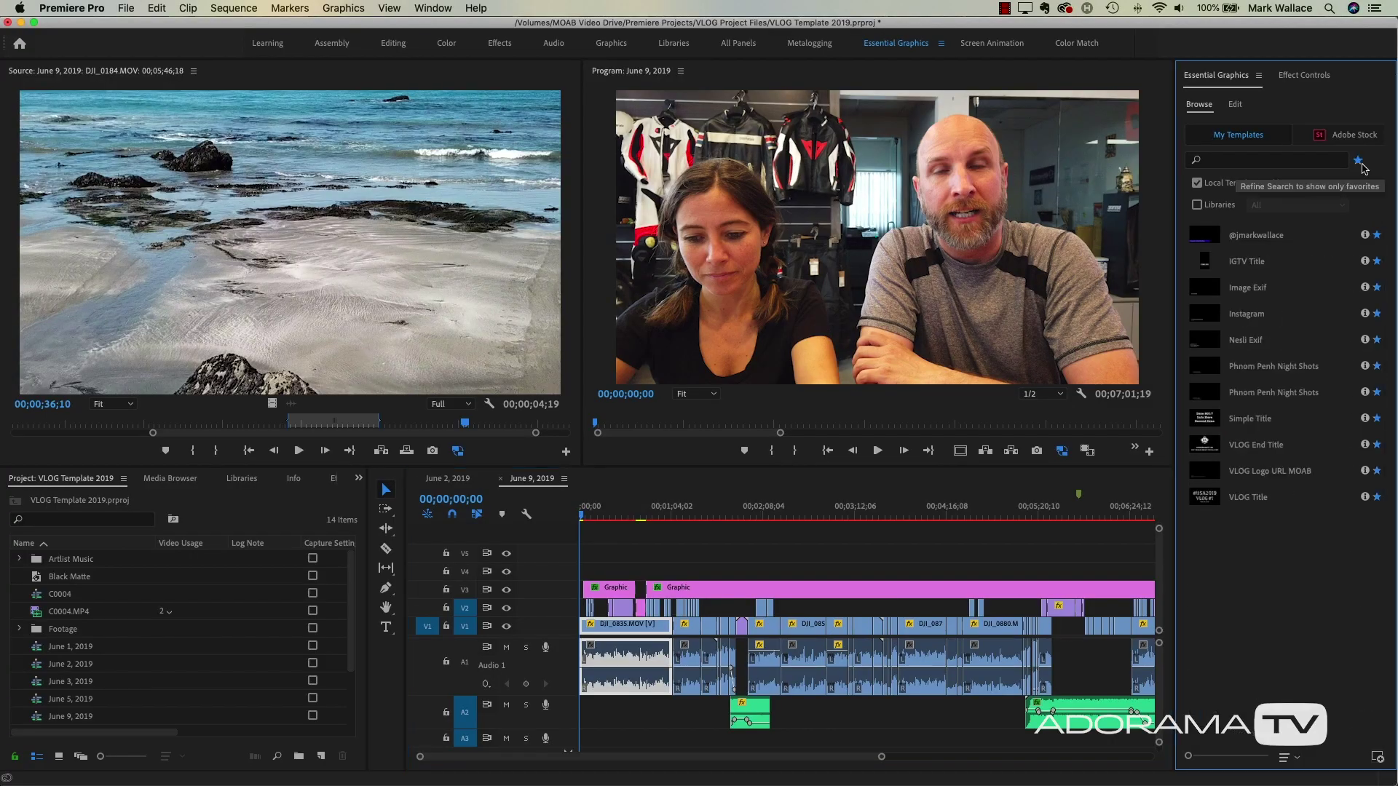
left_click(1249, 502)
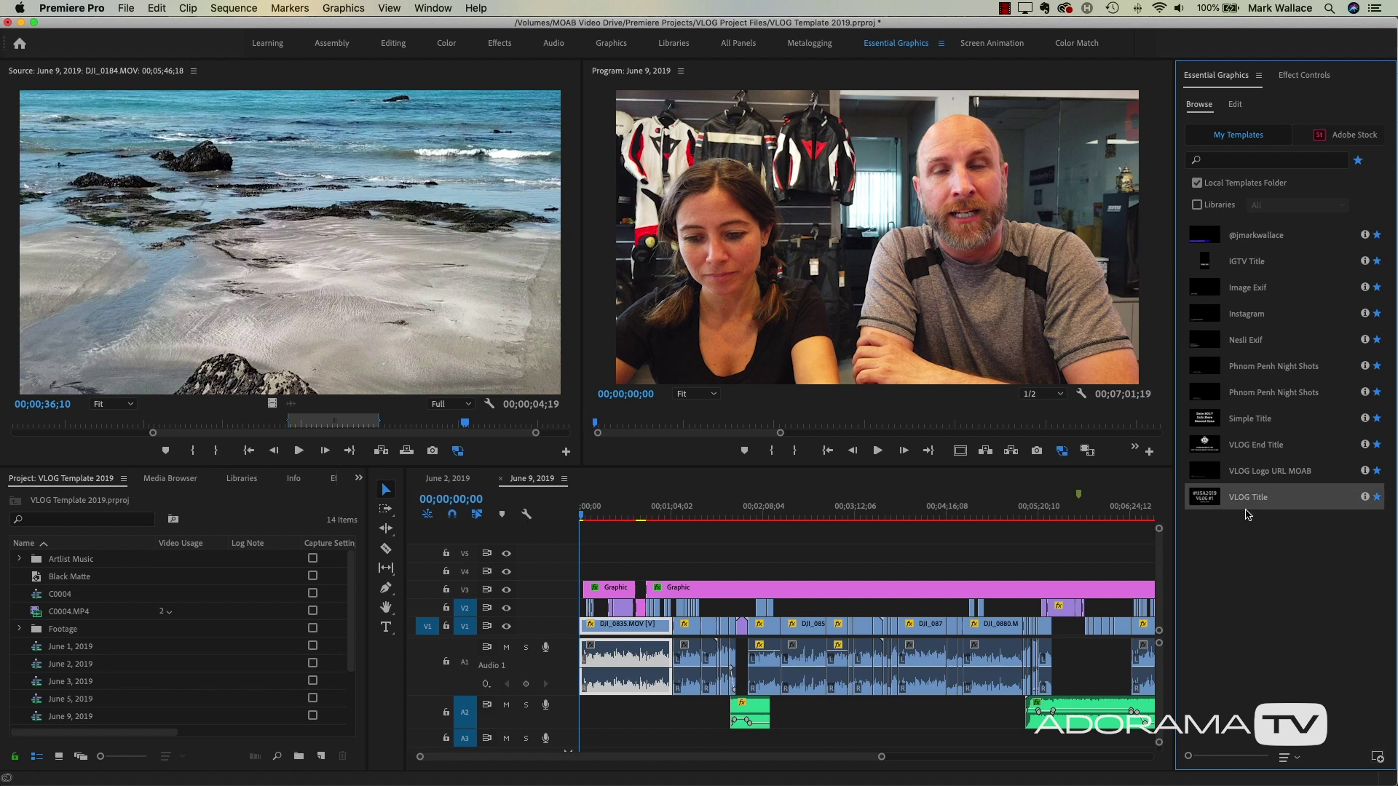
left_click_drag(1245, 506, 583, 590)
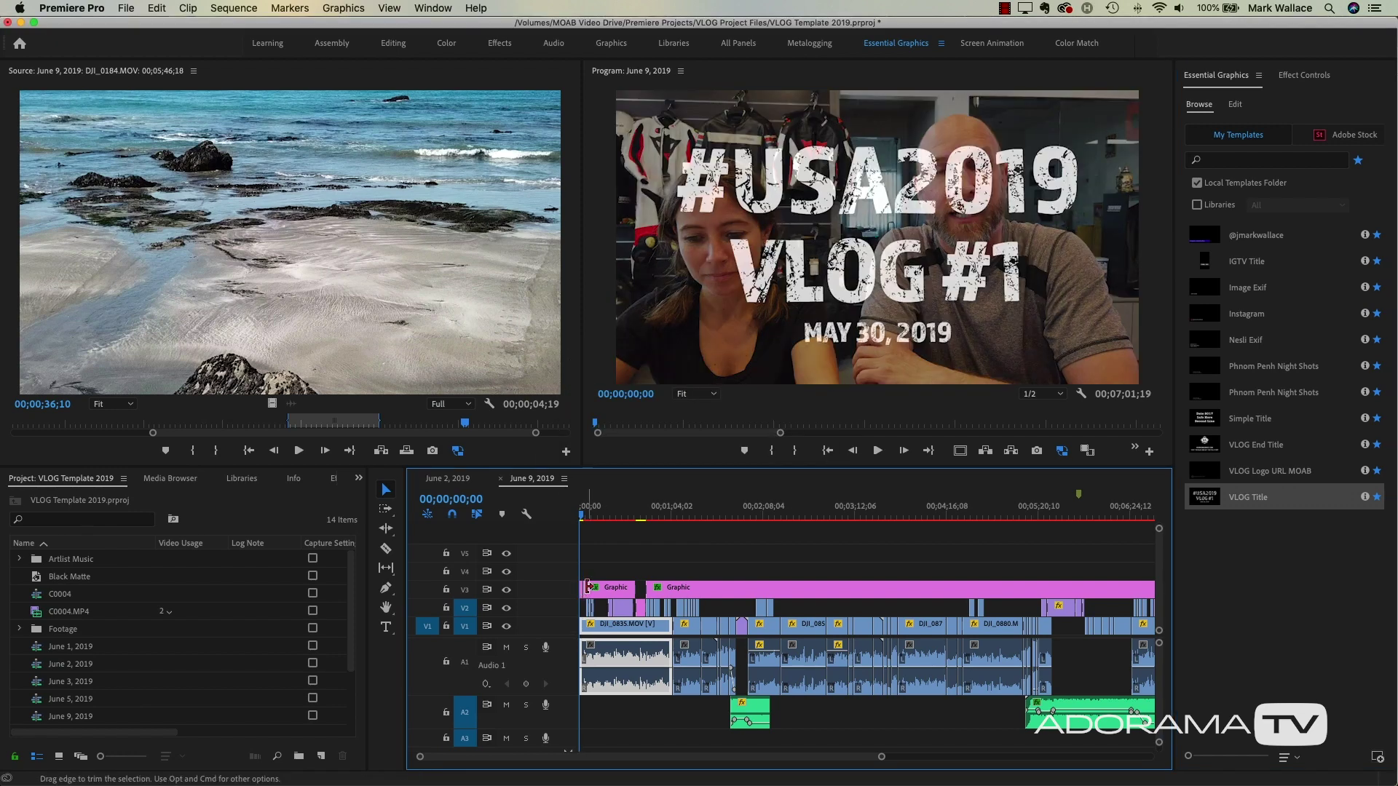
- Change the vlog number in the title graphic's second line so it reads "VLOG #6"
key("equal")
key("equal")
key("equal")
key("equal")
key("equal")
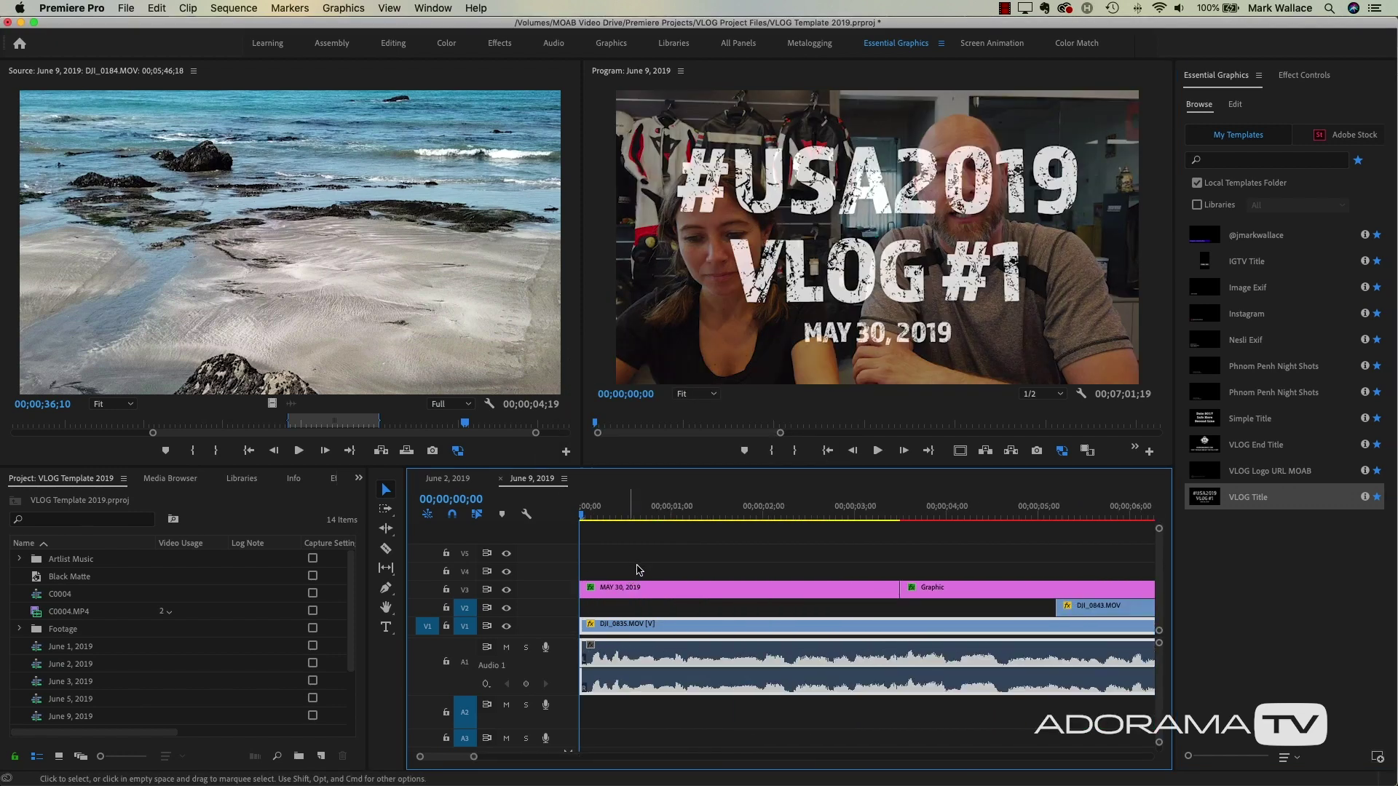
key("equal")
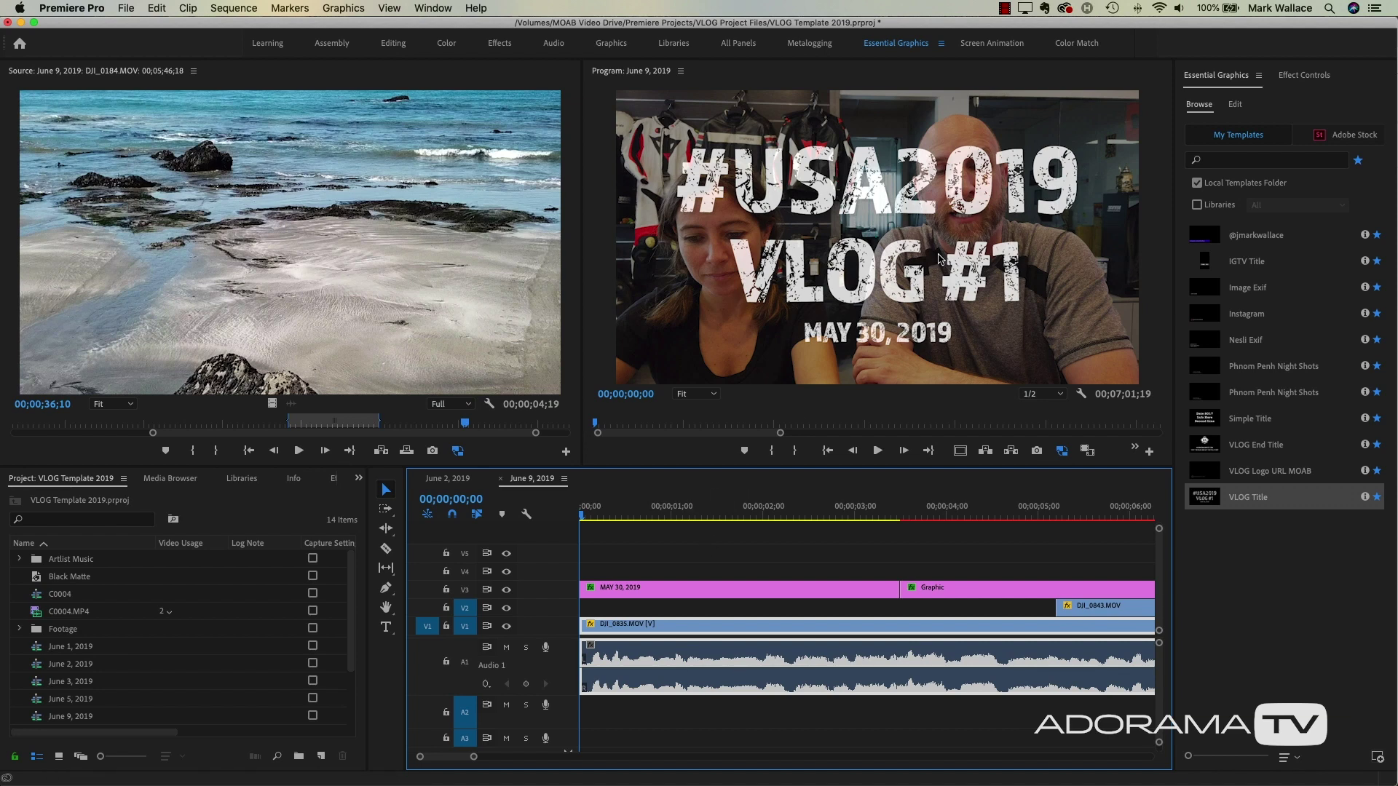
left_click(1003, 273)
double_click(983, 276)
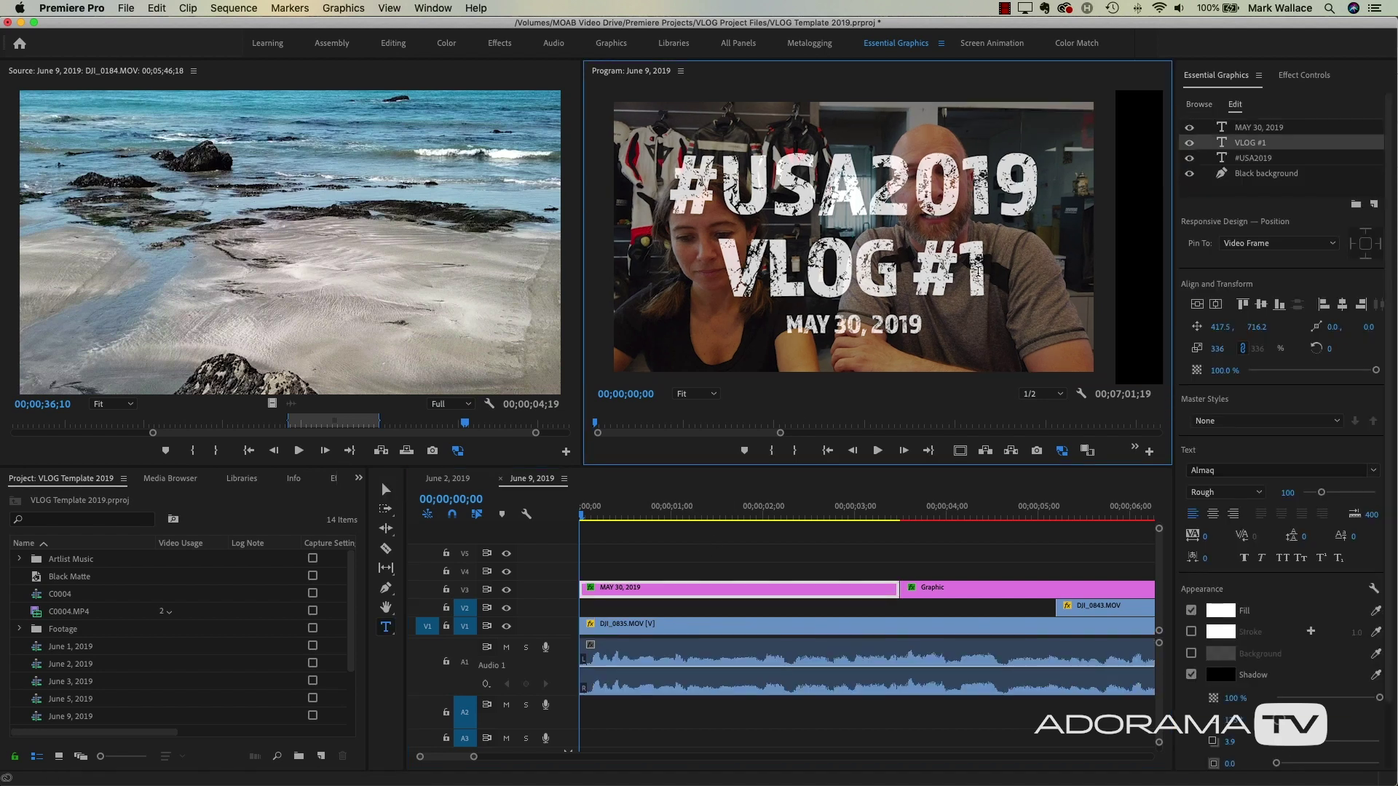
double_click(981, 283)
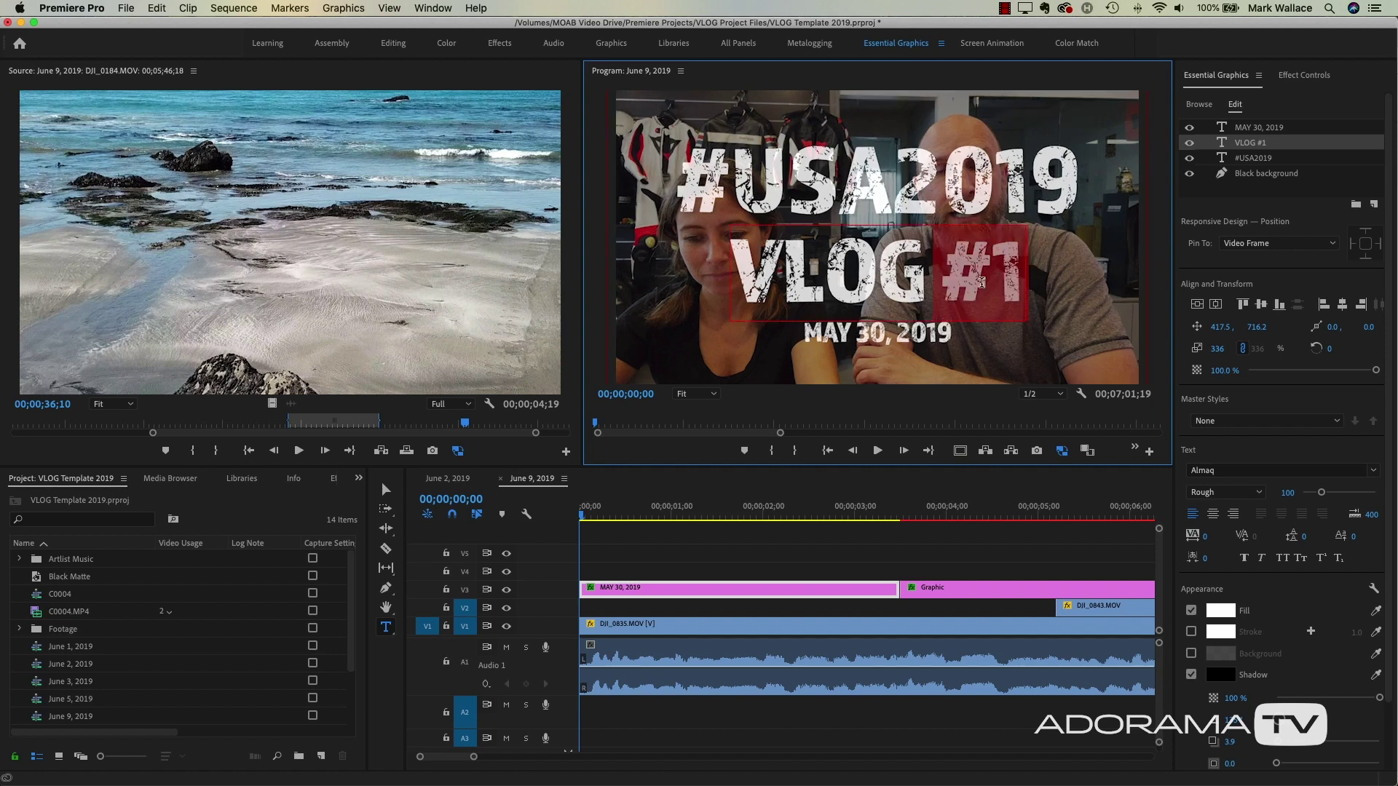
left_click(982, 282)
key("BackSpace")
type("6")
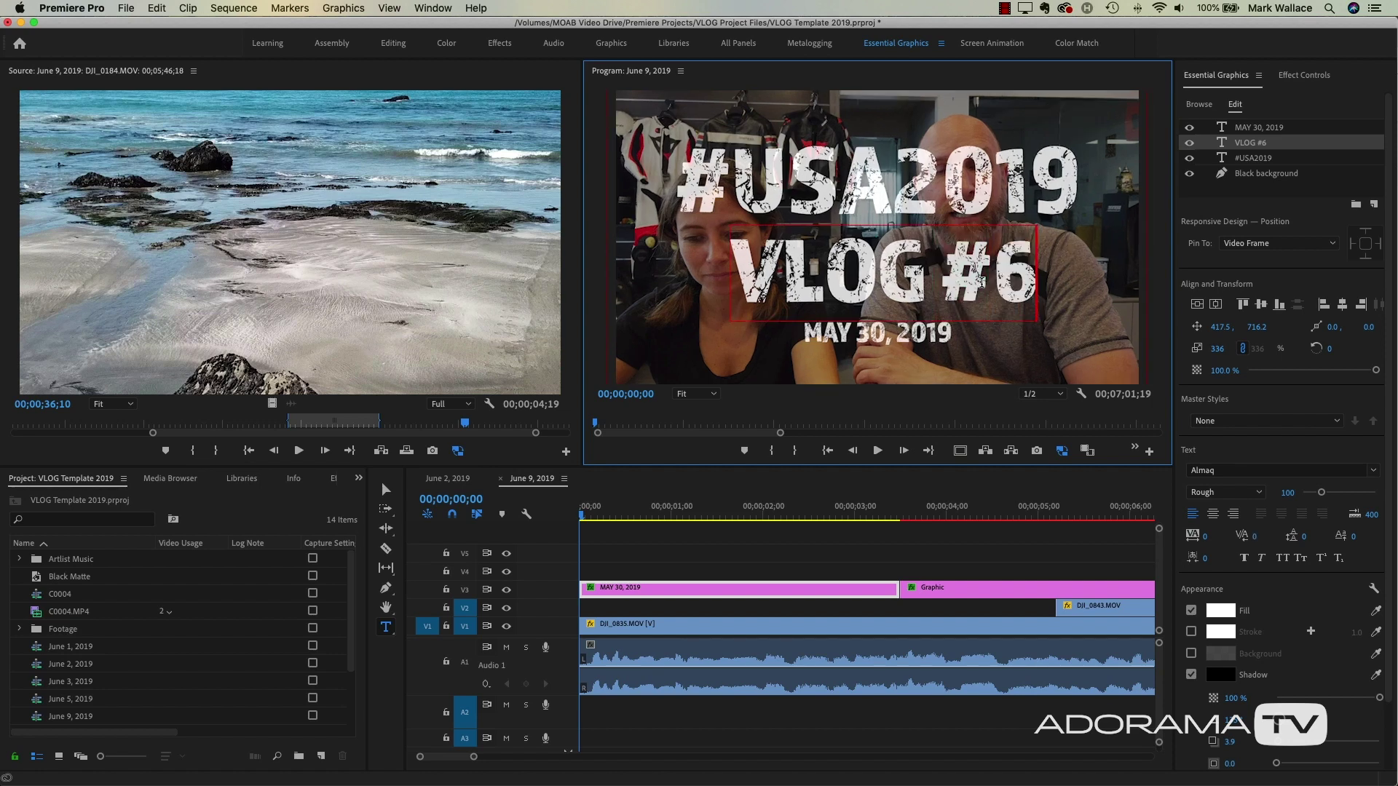
- Change the date line of the title graphic to "June 9, 2019"
left_click(875, 334)
double_click(879, 333)
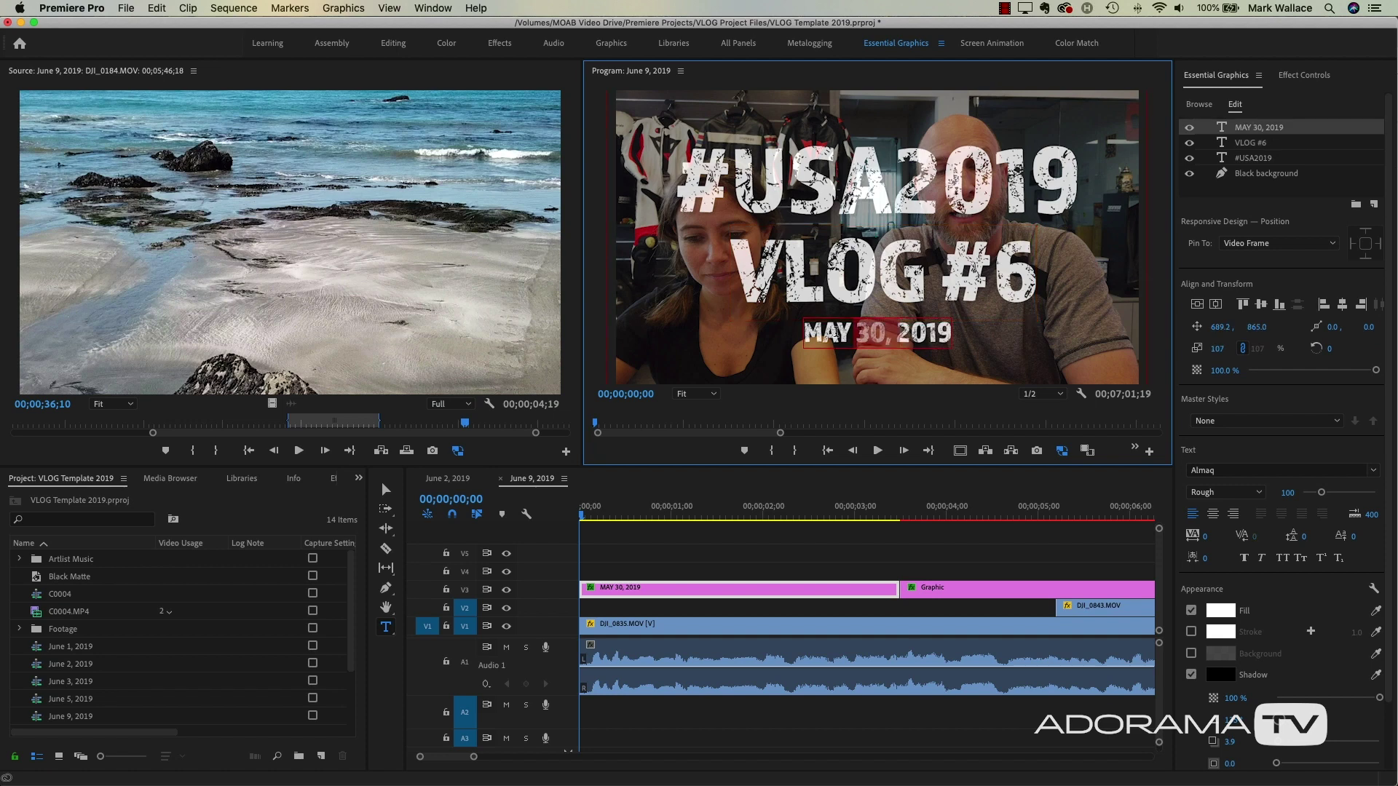
double_click(828, 332)
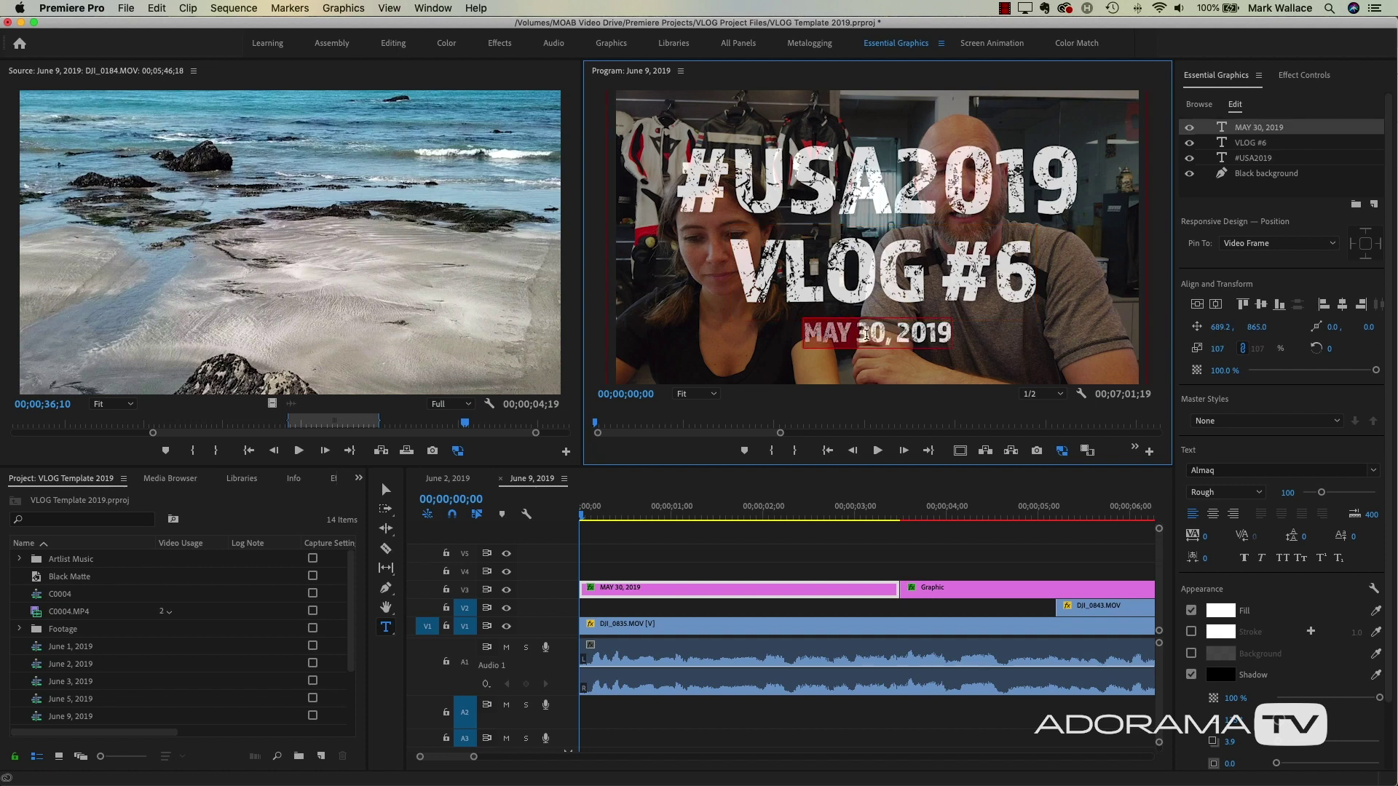
type("June 9")
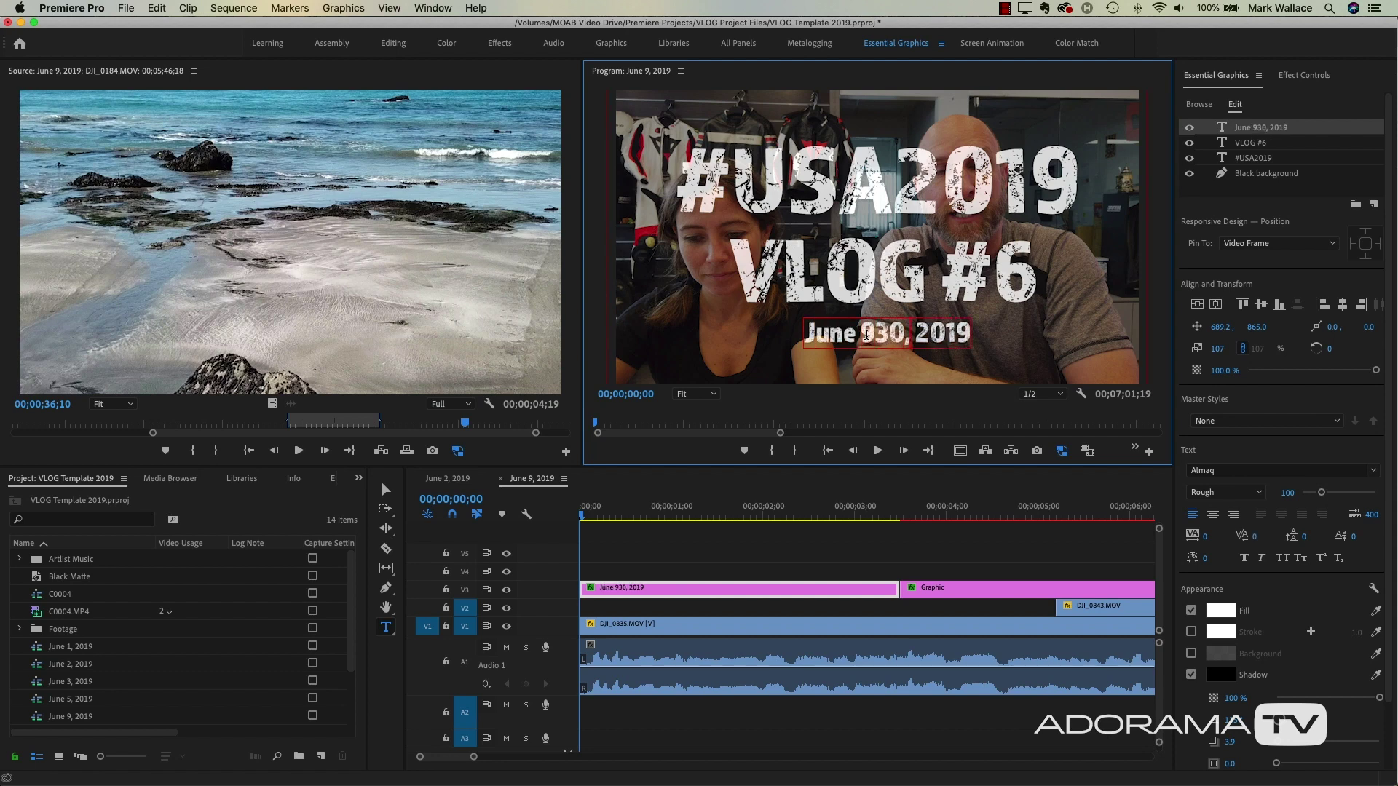
key("Delete")
key("Delete")
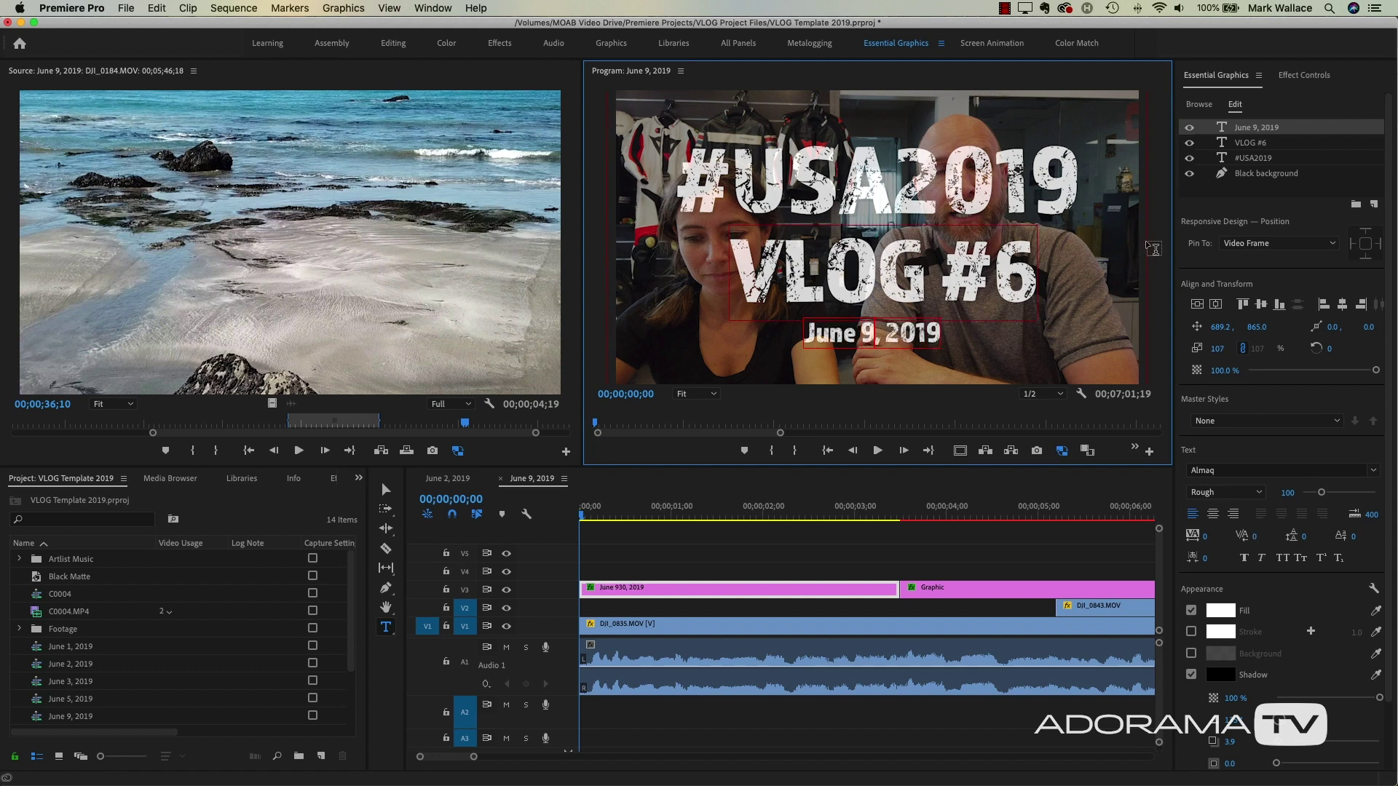
- Center the "VLOG #6" and "June 9, 2019" text layers horizontally in the frame
left_click(1237, 145)
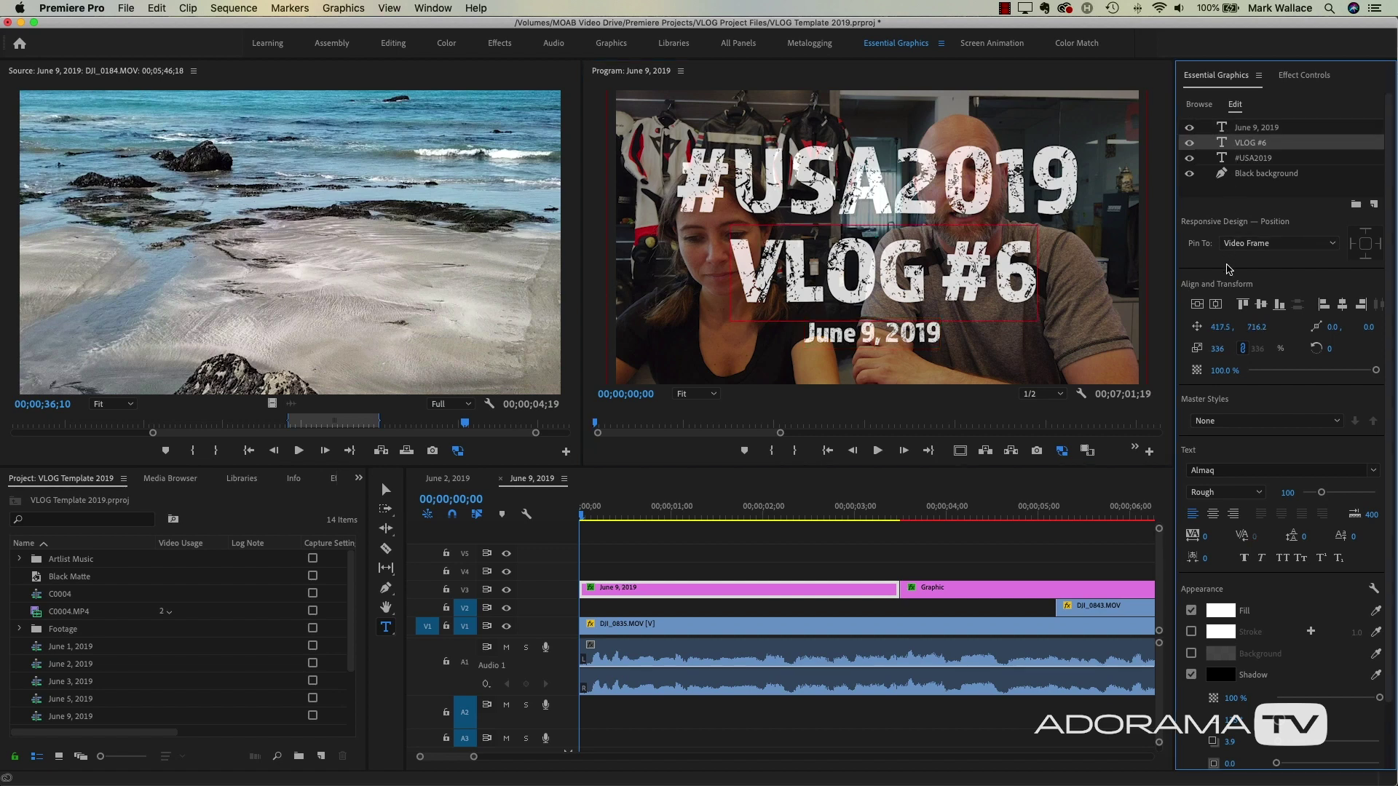
left_click(1217, 304)
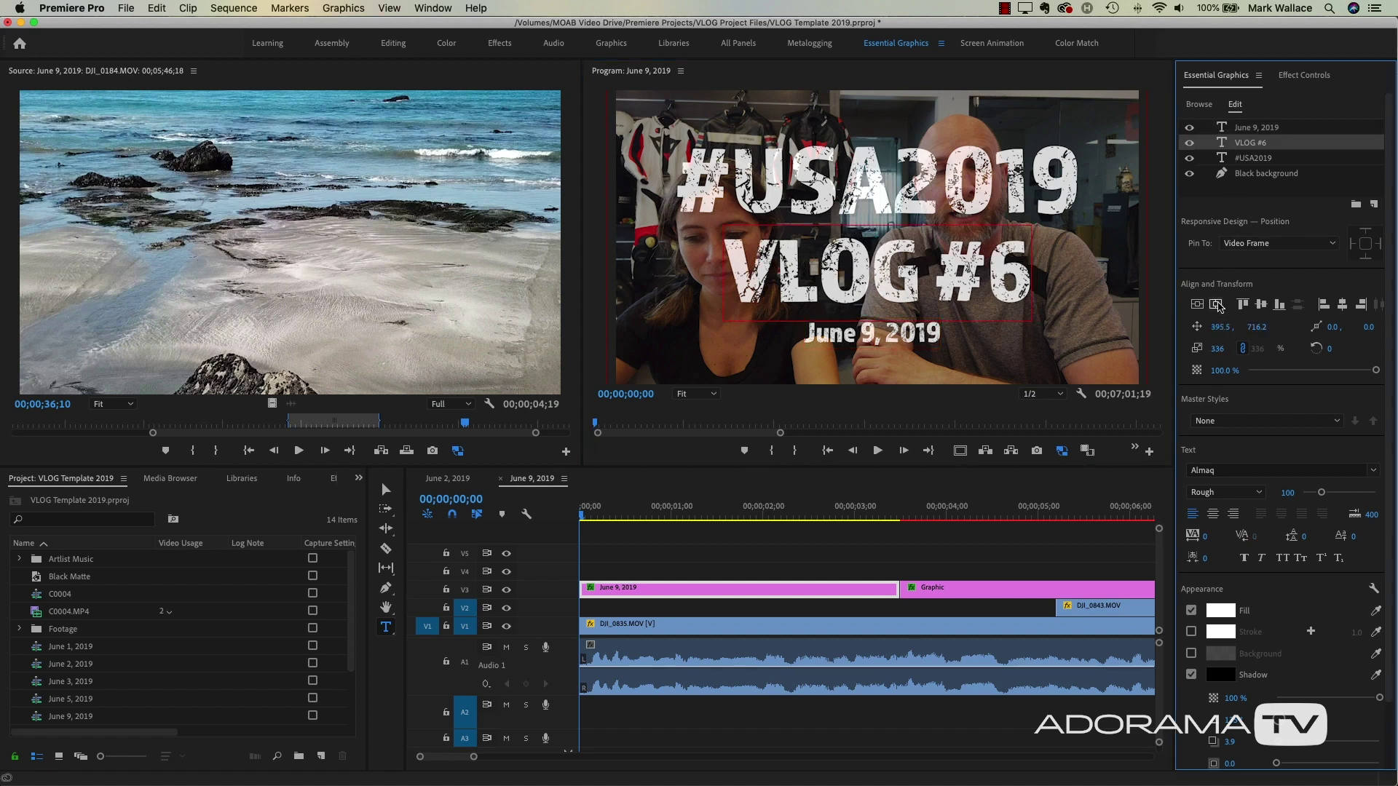
left_click(1247, 128)
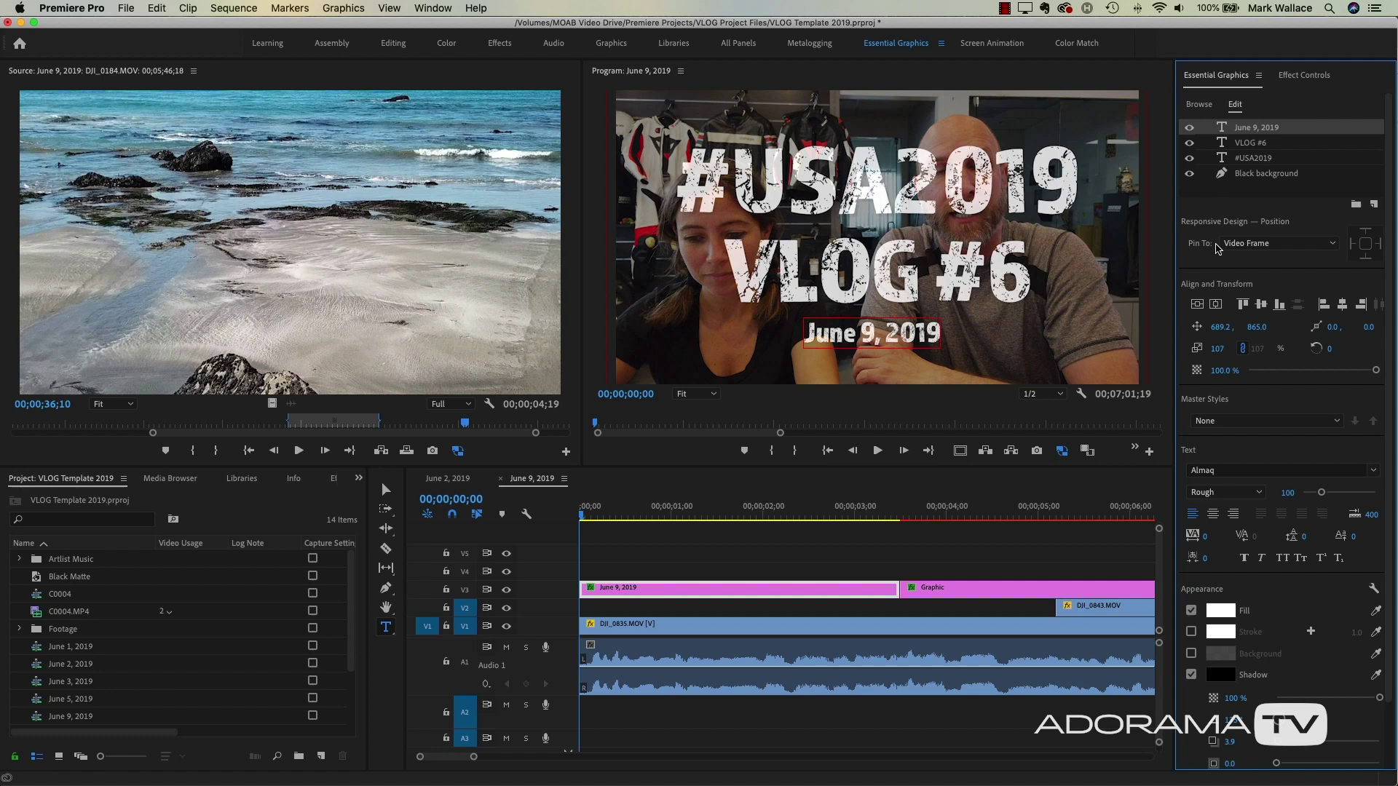
left_click(1216, 308)
- Add a Cross Dissolve at the cut between the title and the next graphic on V3, and preview the frame at 00;00;03;04
left_click(900, 590)
key("super+d")
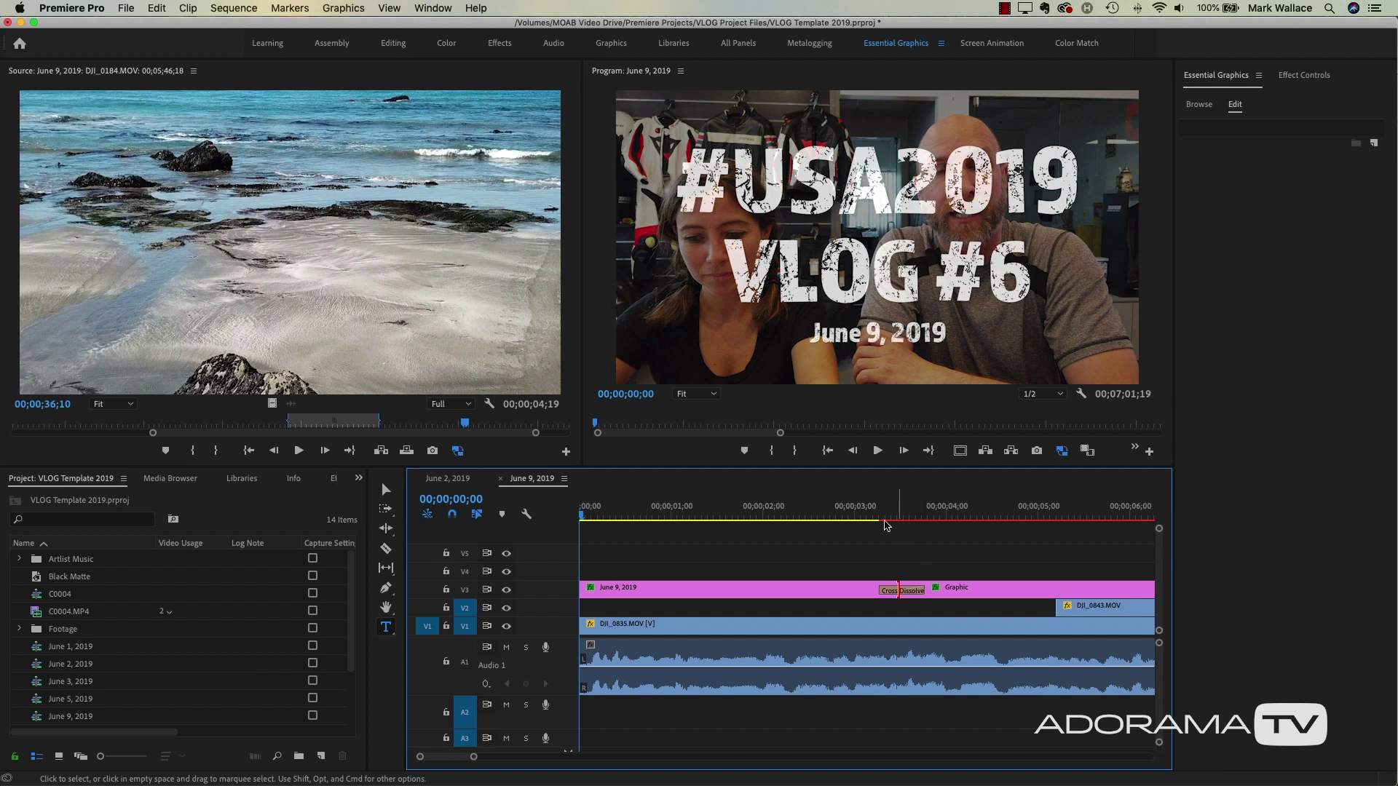
left_click(867, 516)
key("backslash")
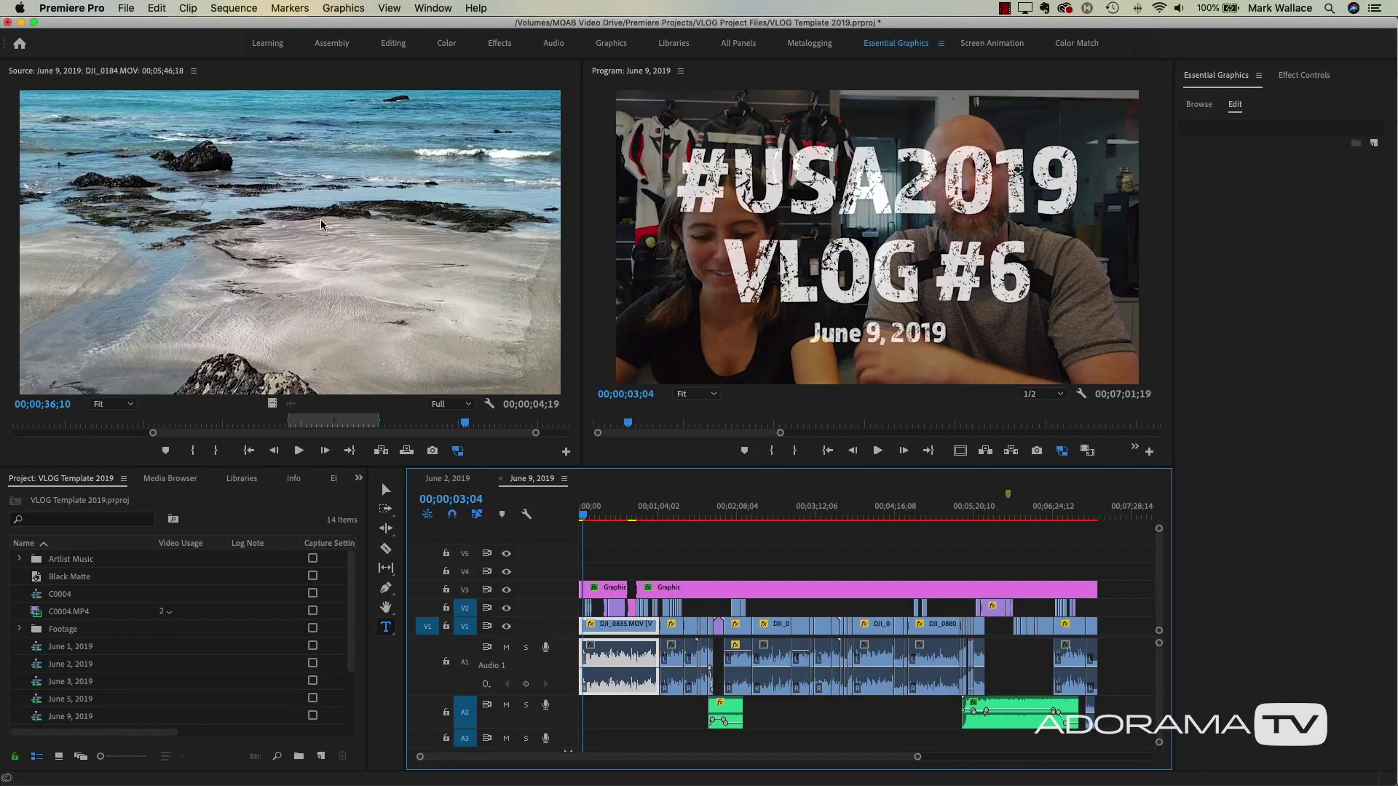
- Open the media export settings for the sequence and choose a 1920x1080 preset with a 16 Mbps target bitrate
left_click(126, 8)
mouse_move(183, 391)
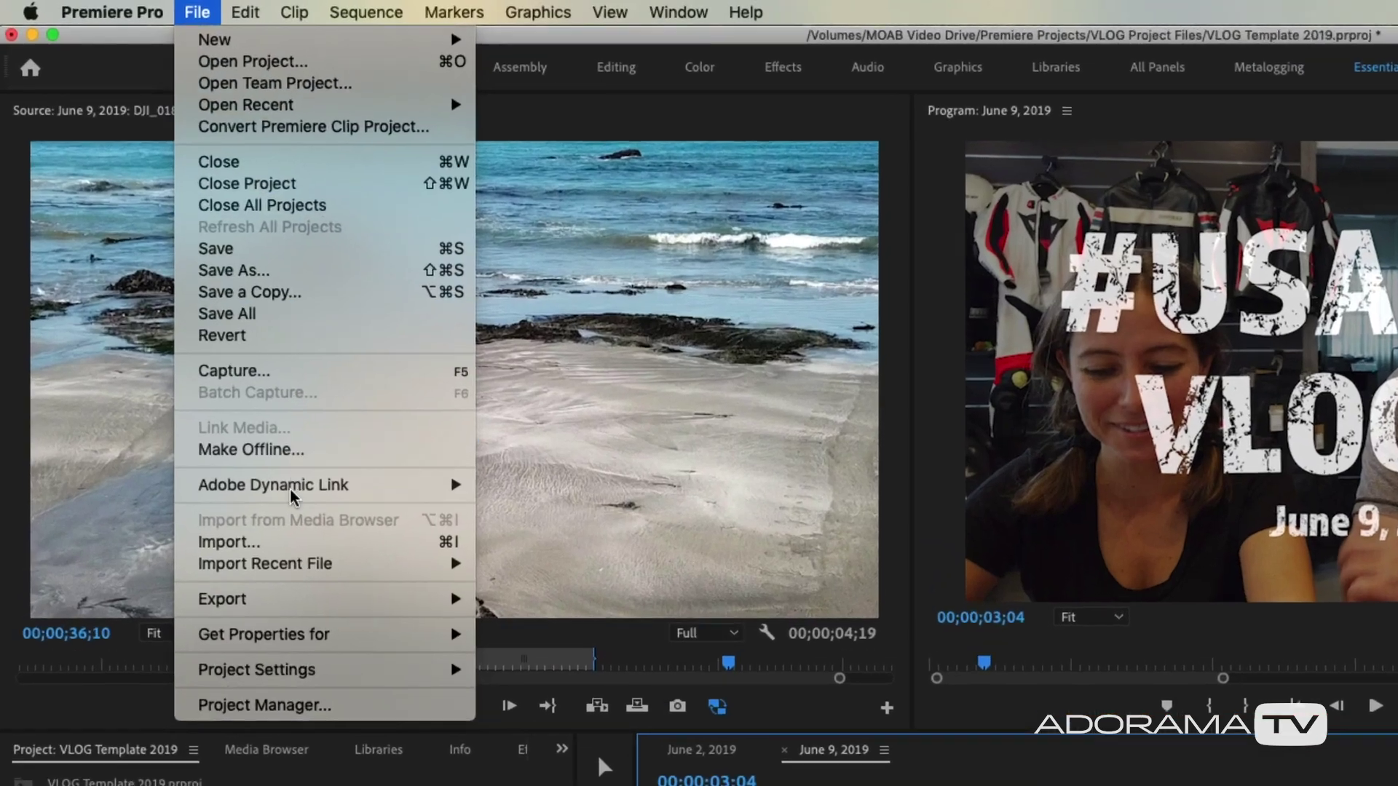
left_click(576, 635)
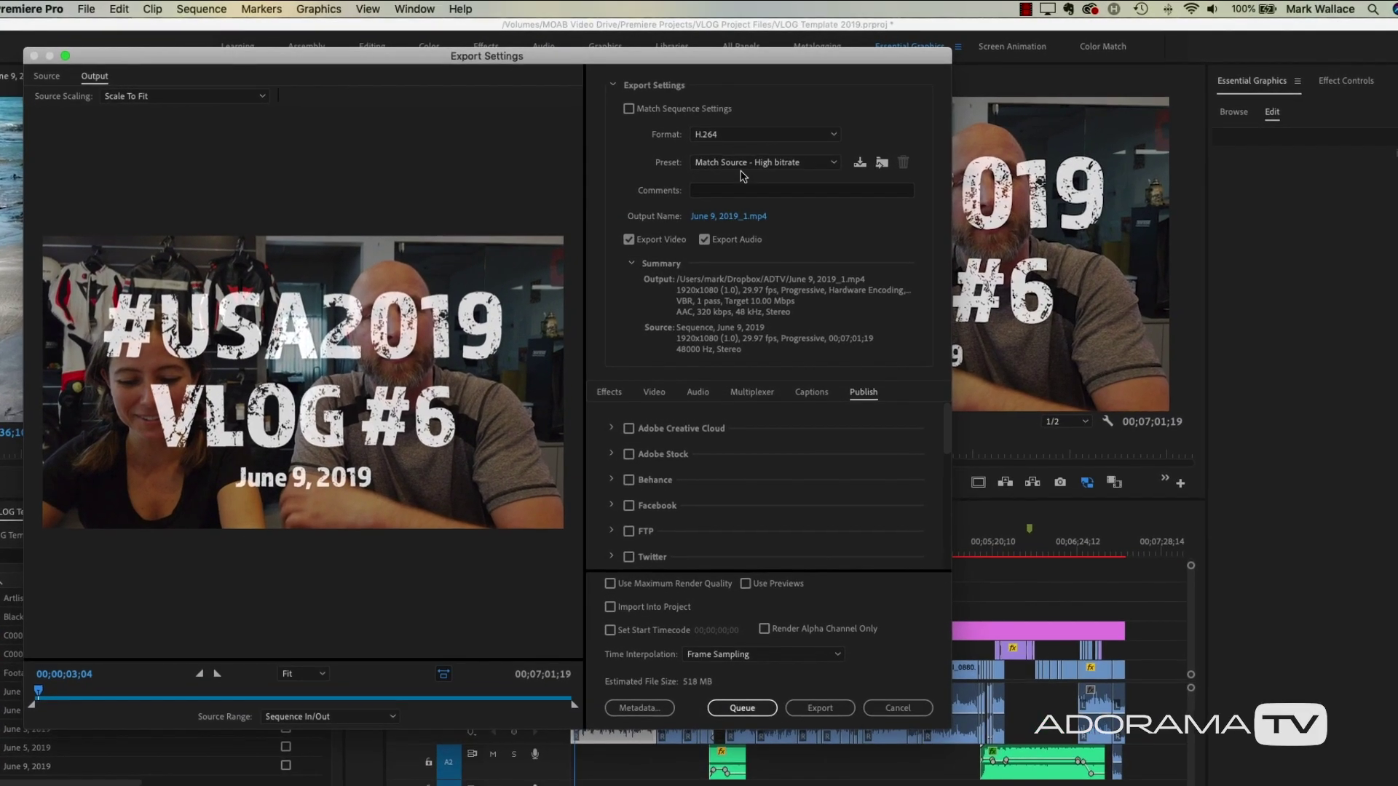
left_click(734, 164)
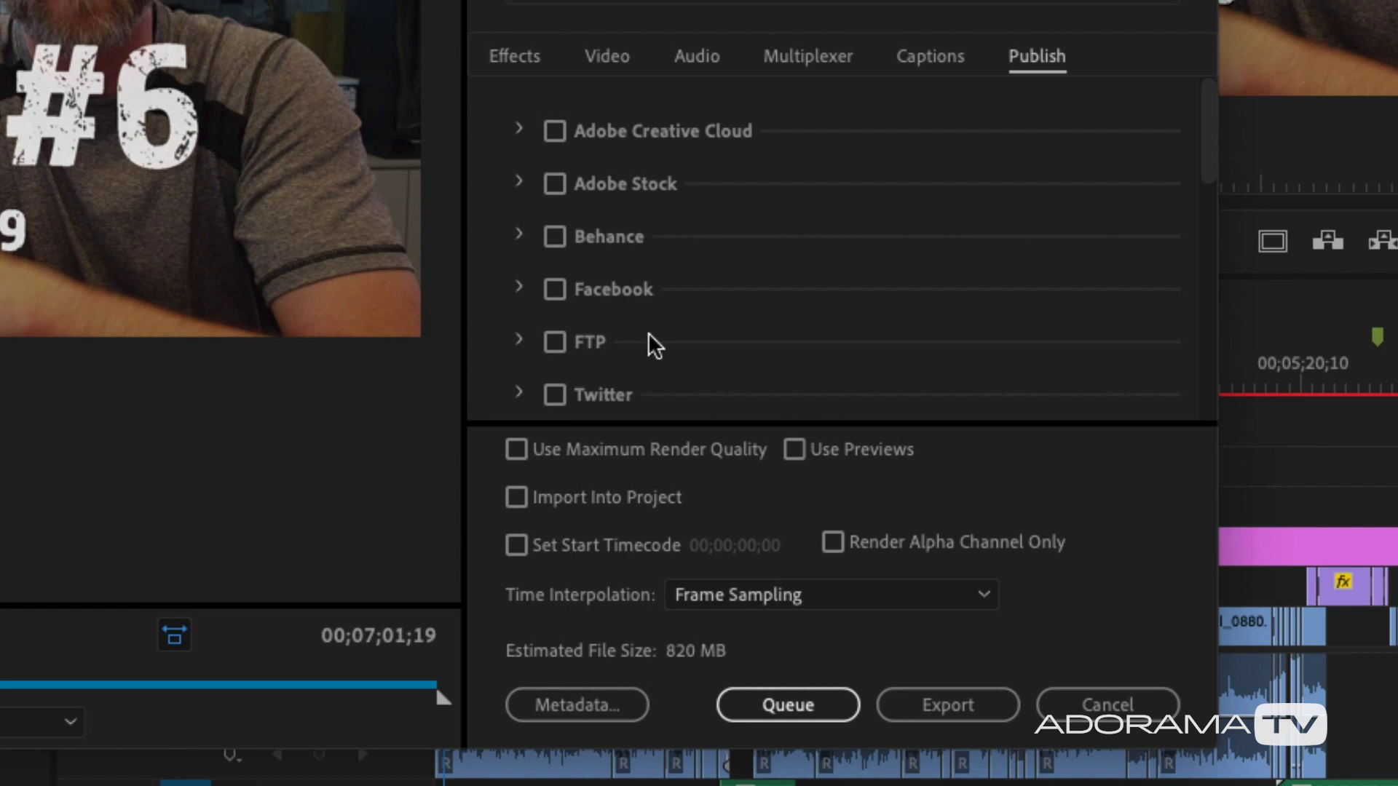
- Enable publishing to YouTube and assign the upload to the "USA 2019 VLOG" playlist
scroll(648, 332, "down", 3)
scroll(648, 332, "down", 1)
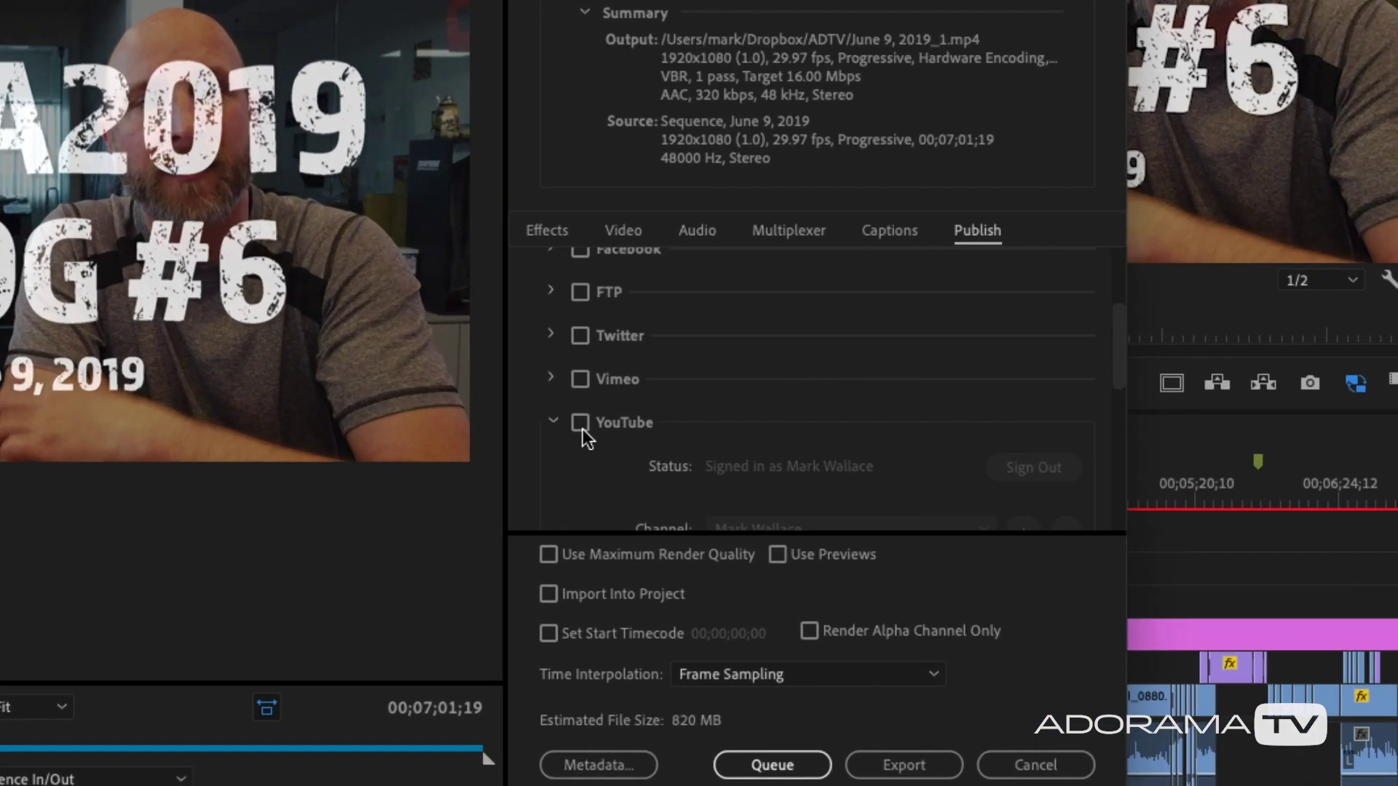
left_click(634, 477)
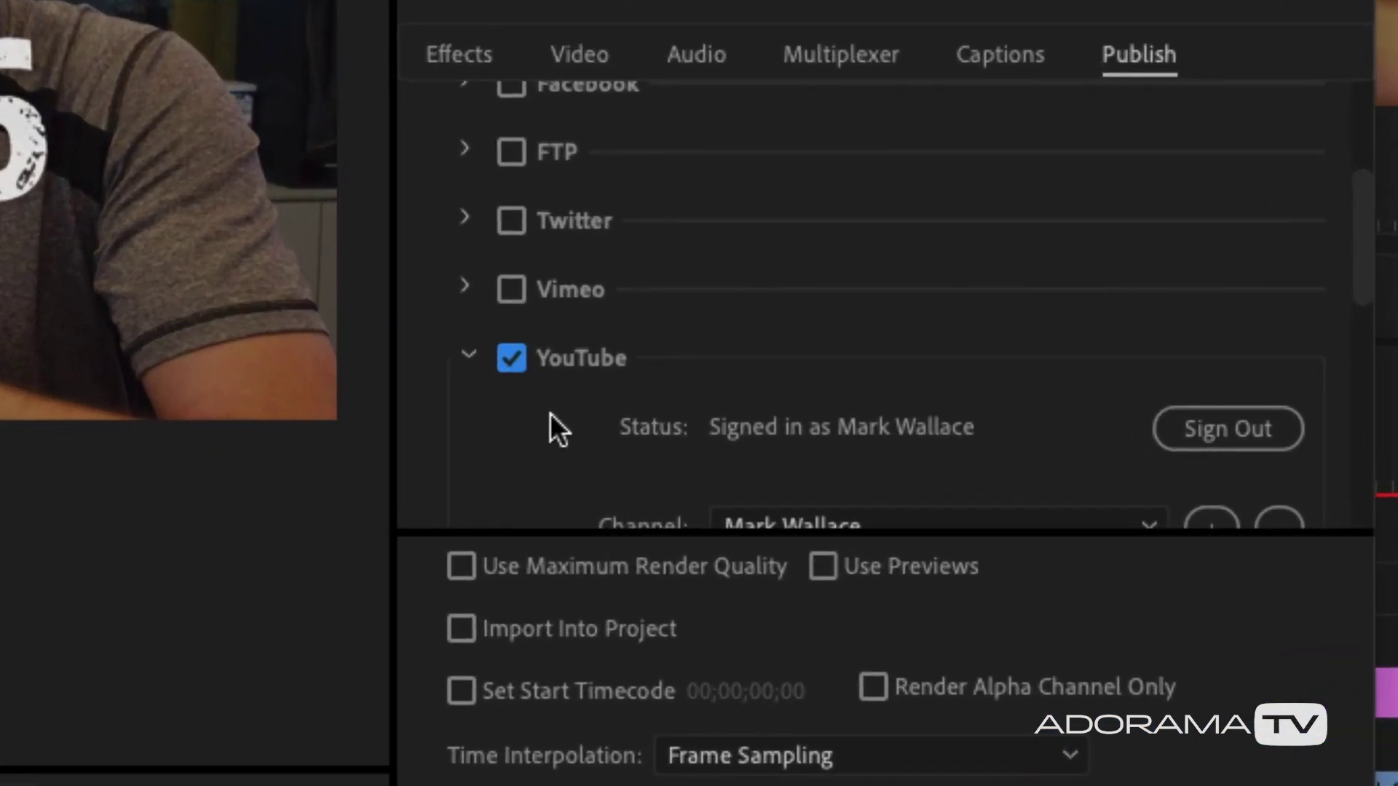
scroll(552, 423, "down", 5)
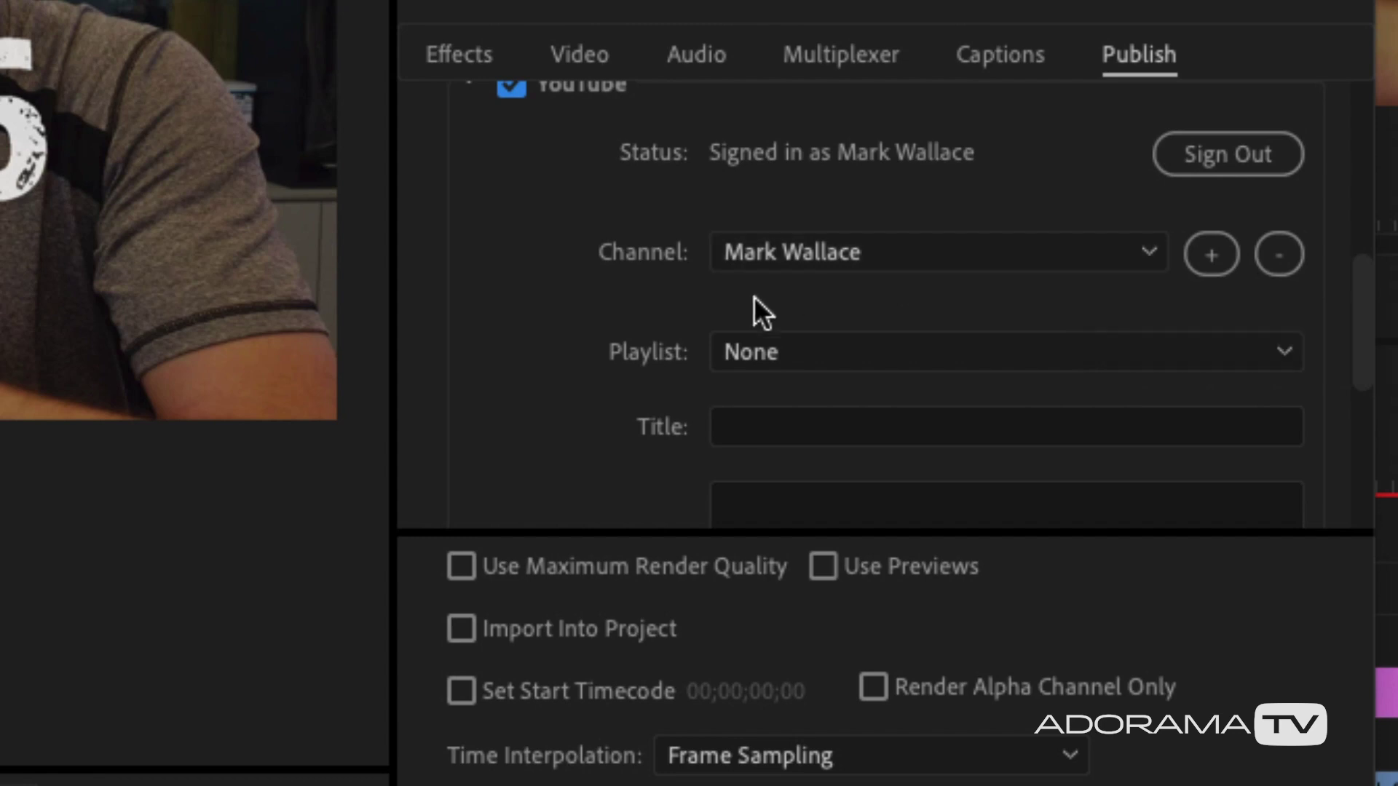
scroll(586, 323, "down", 2)
scroll(608, 310, "down", 2)
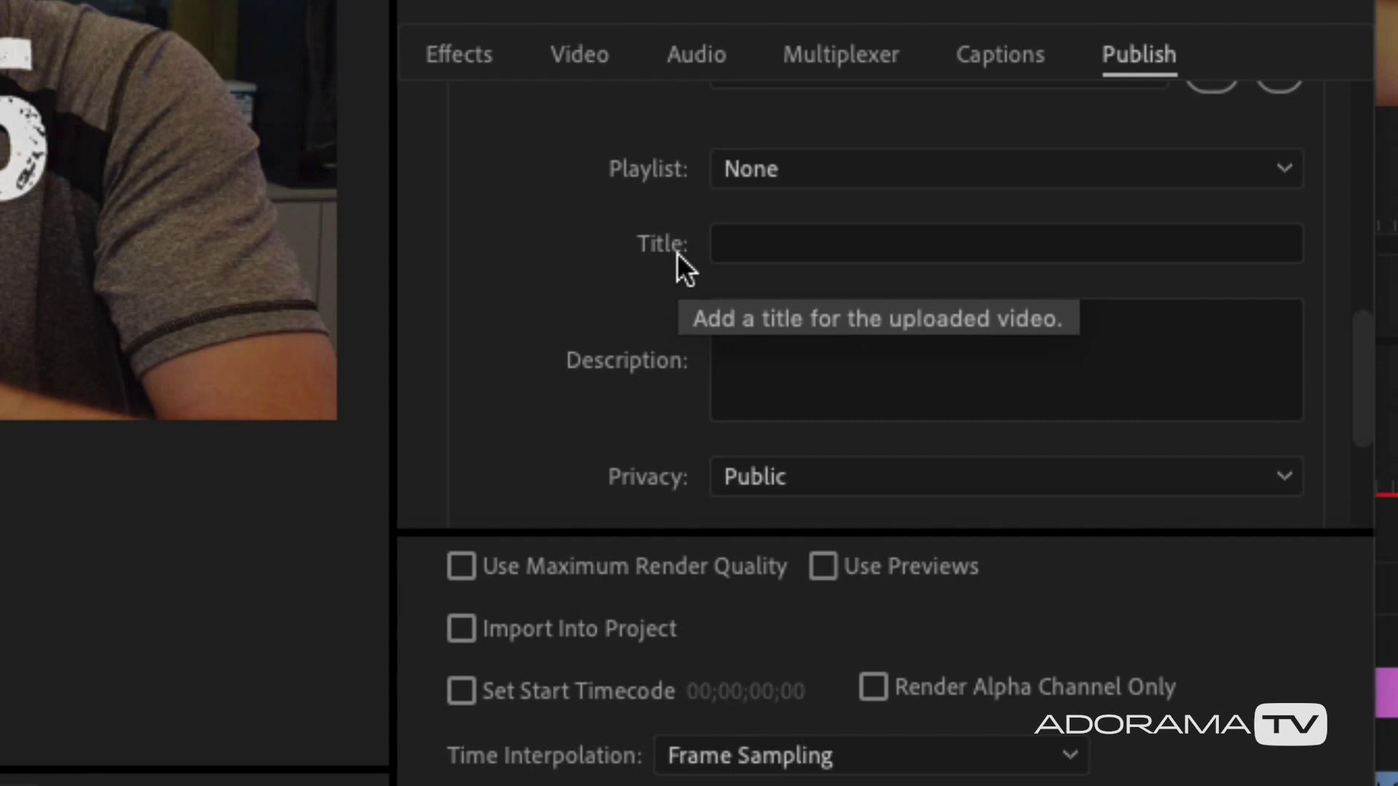
left_click(1264, 175)
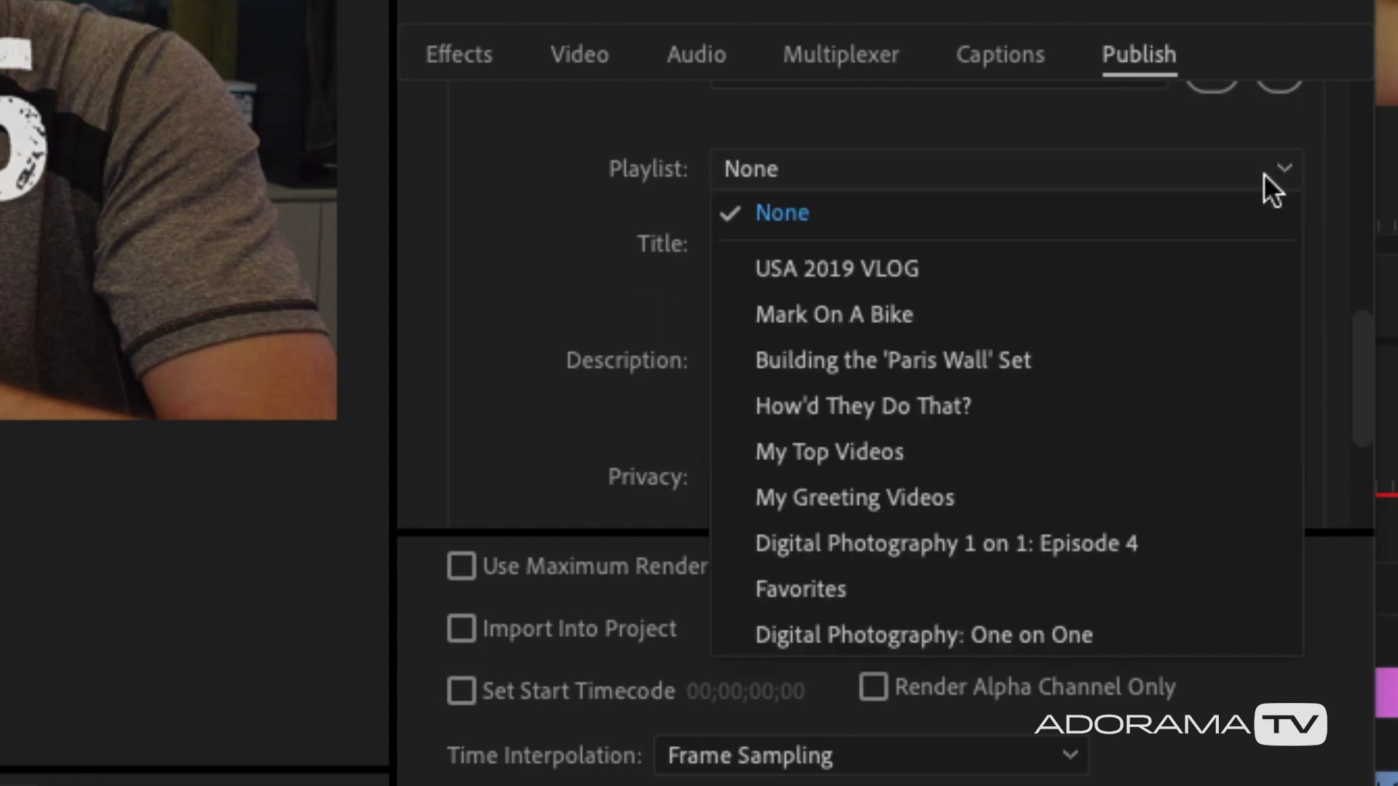
left_click(895, 283)
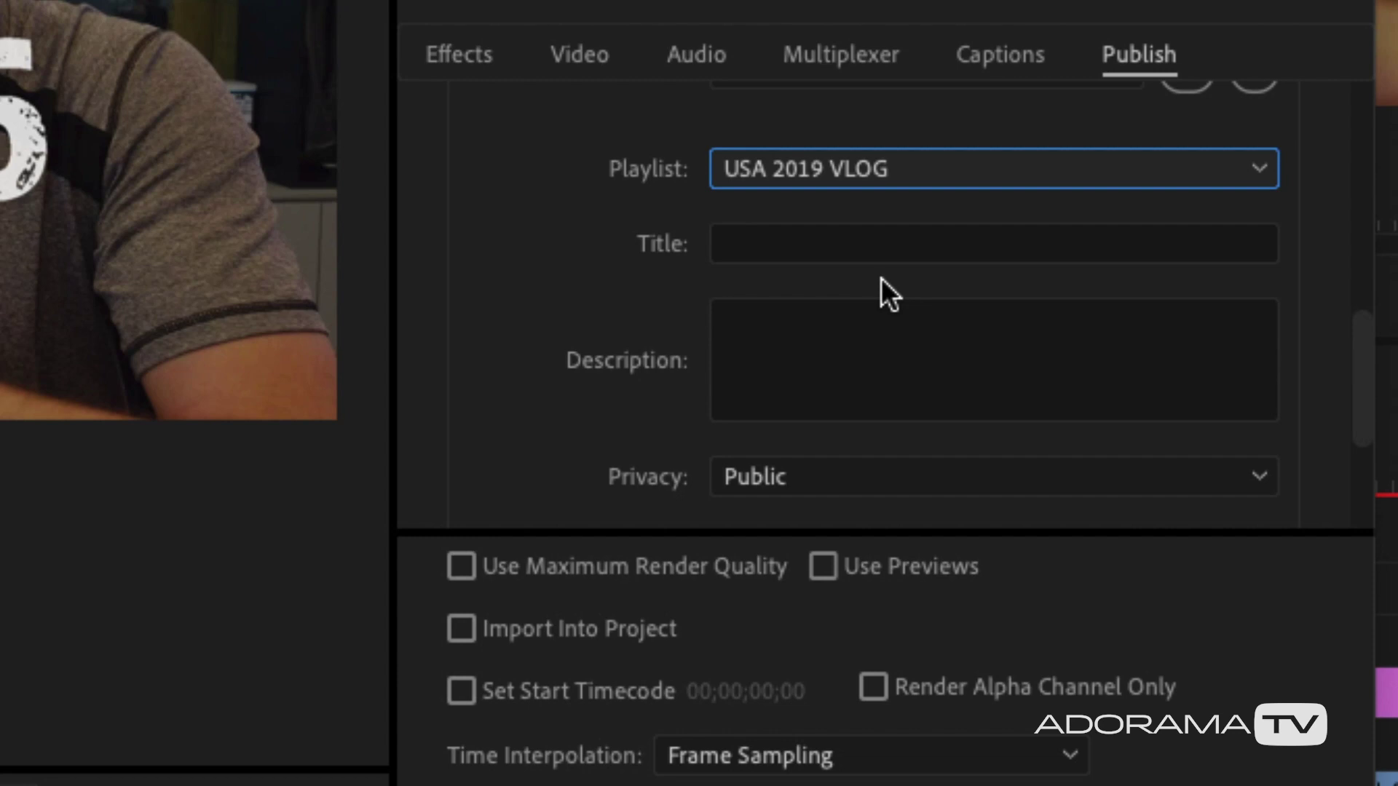
- Title the upload "VLOG xx - Title" and enter a template description with "Description goes here.", a dashed divider and "Stay in touch:" contact lines
left_click(765, 255)
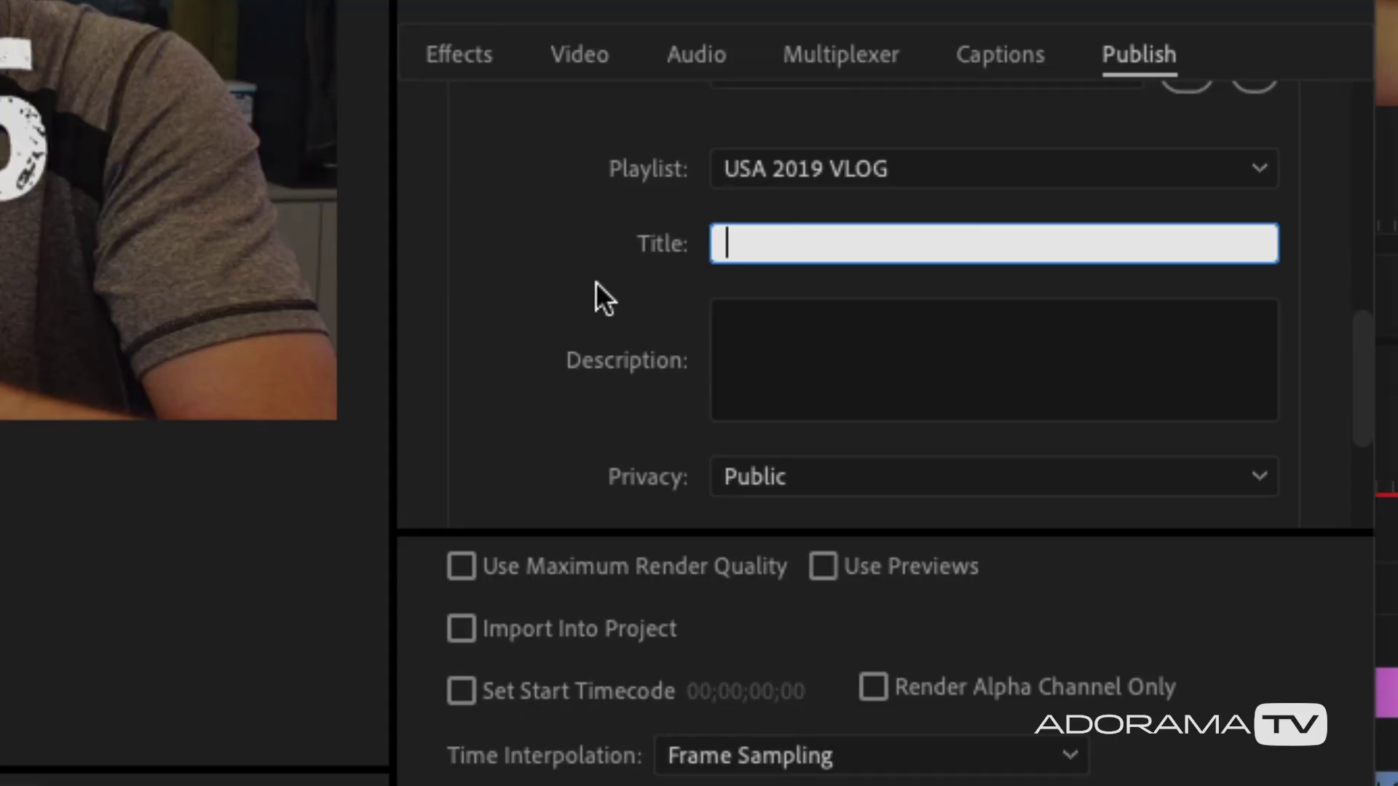
type("VLOG xx - Title")
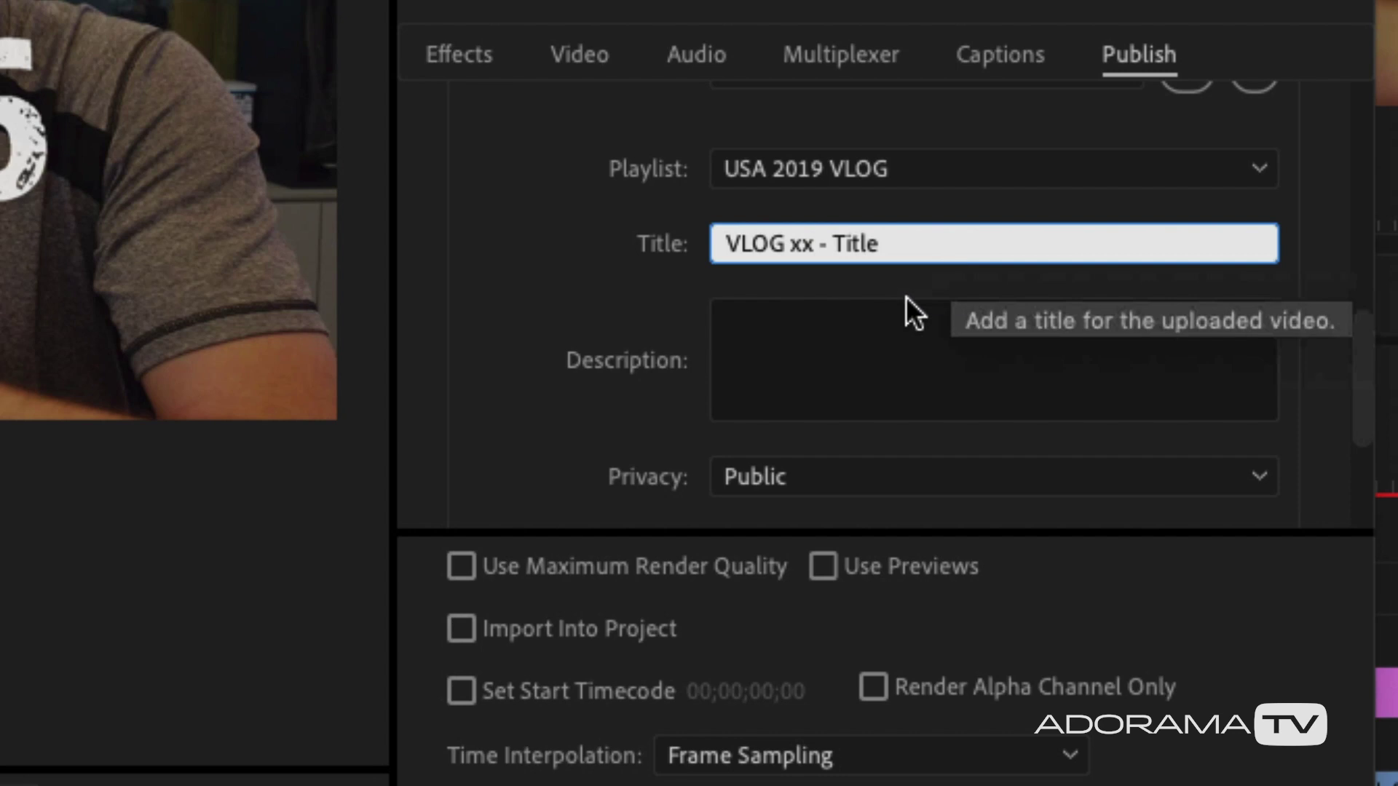
left_click(816, 359)
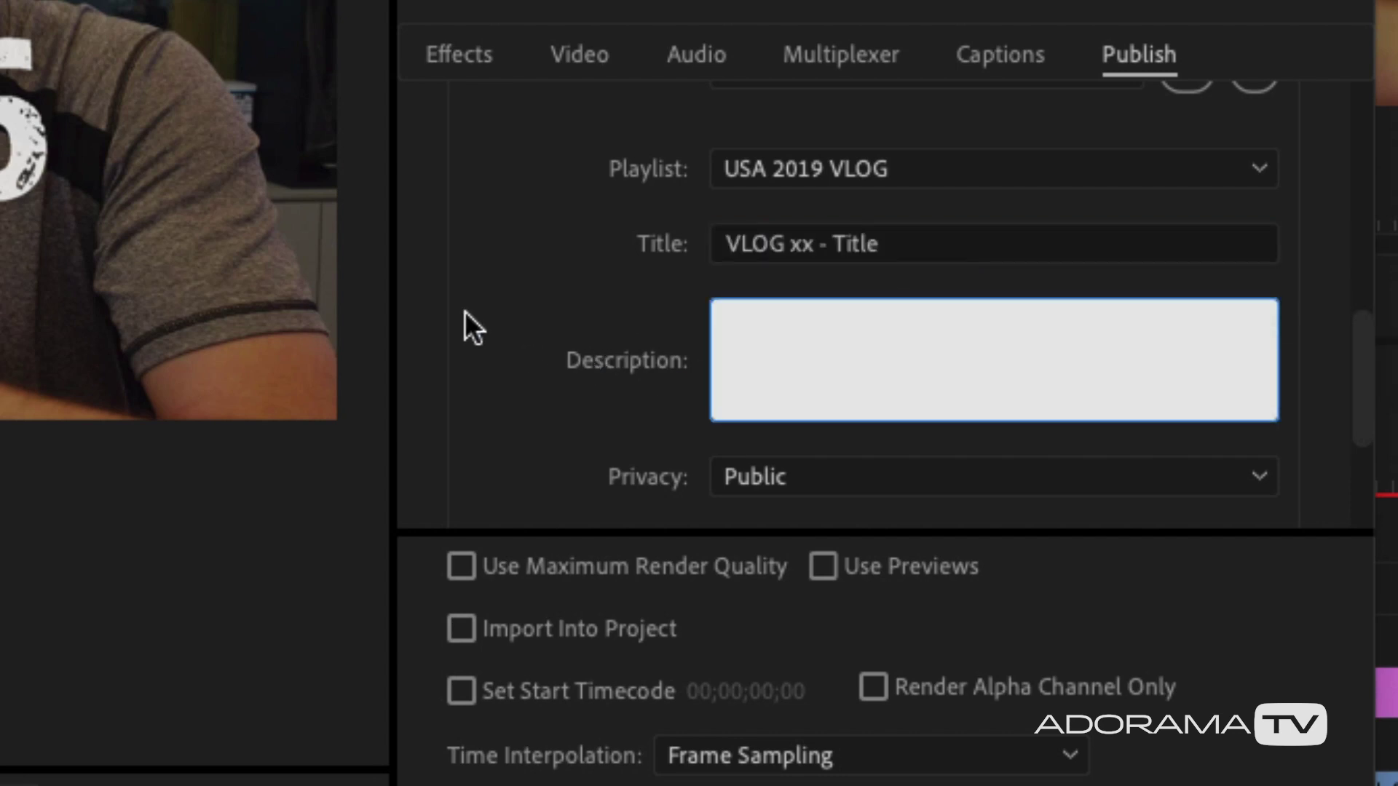
type("Description goes here. ----------------------------- Stay in touch:")
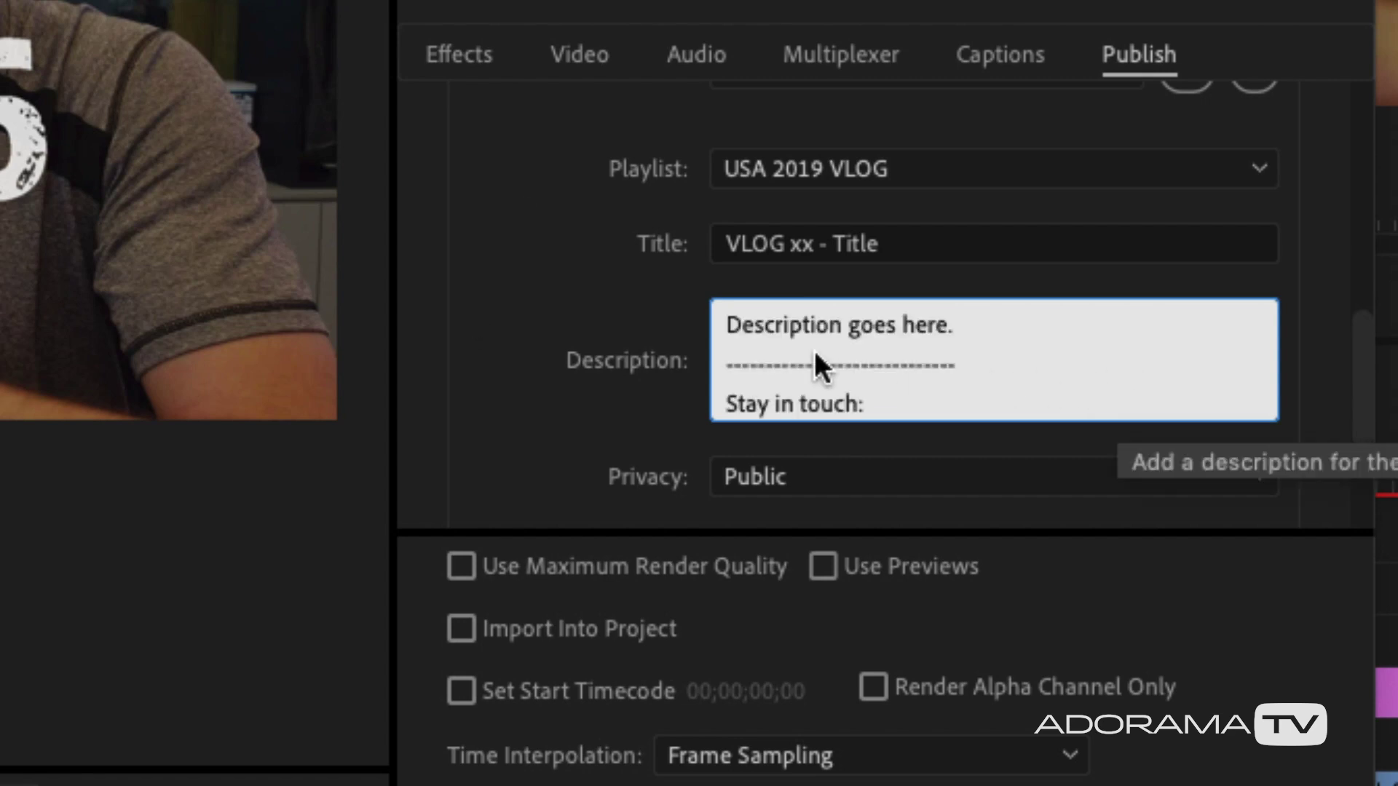
left_click(973, 321)
left_click_drag(973, 321, 730, 312)
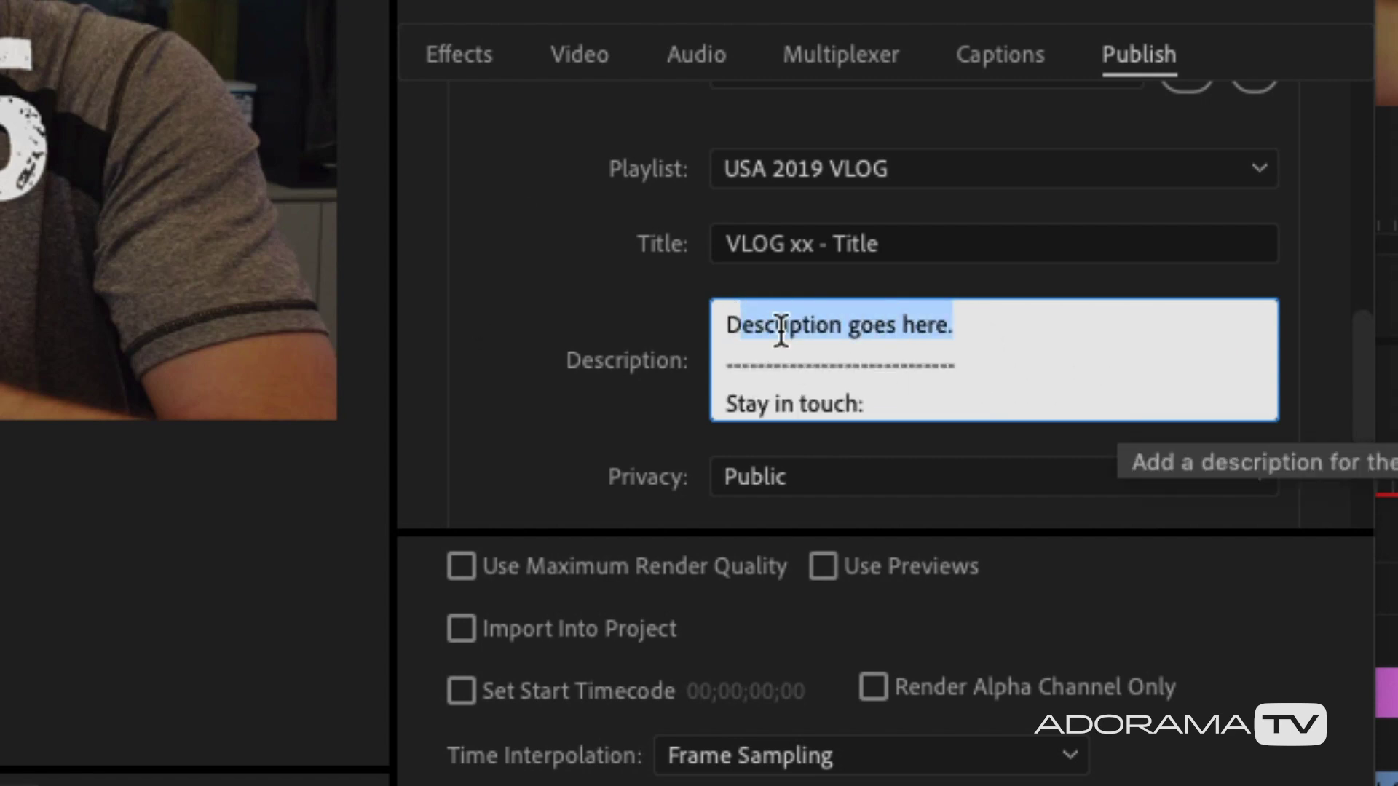
left_click(977, 345)
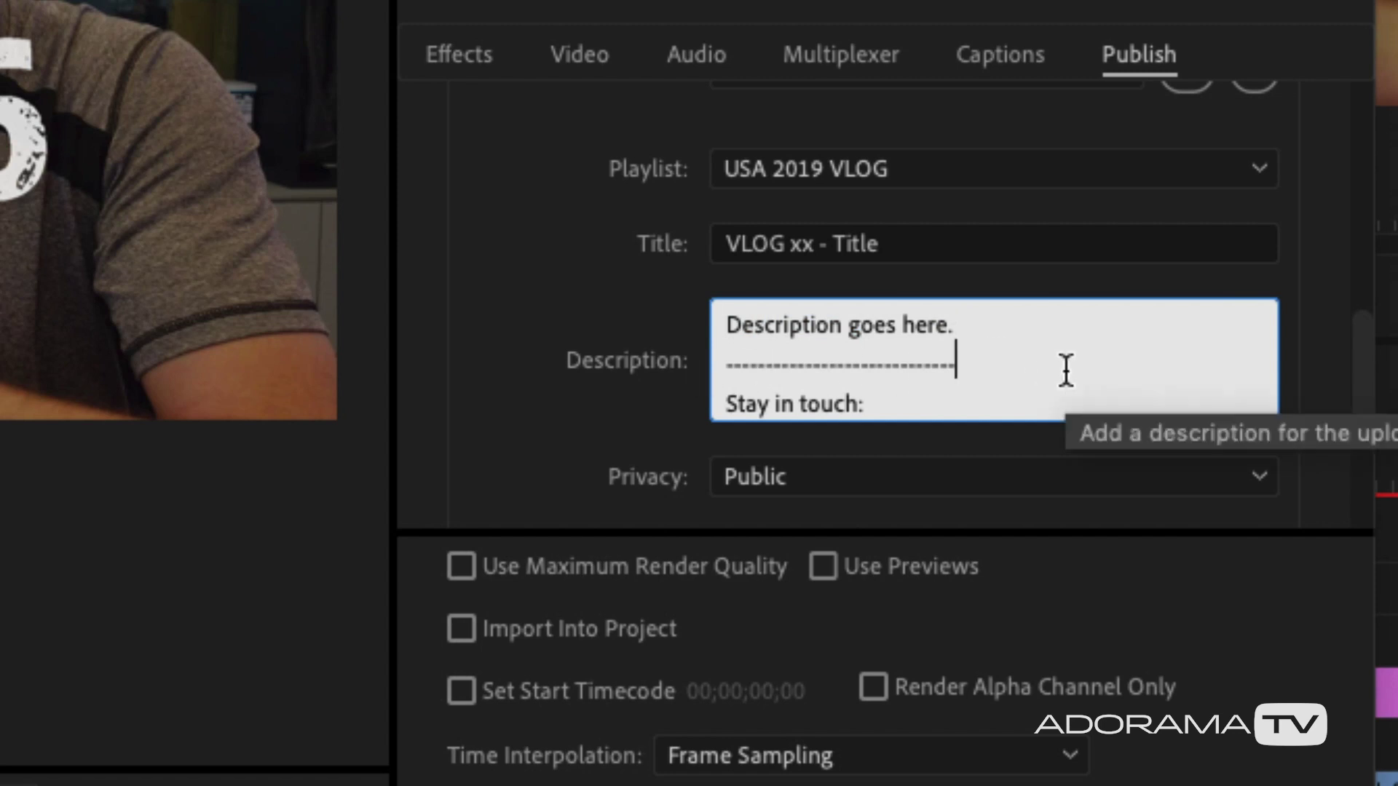
key("Down")
key("Down")
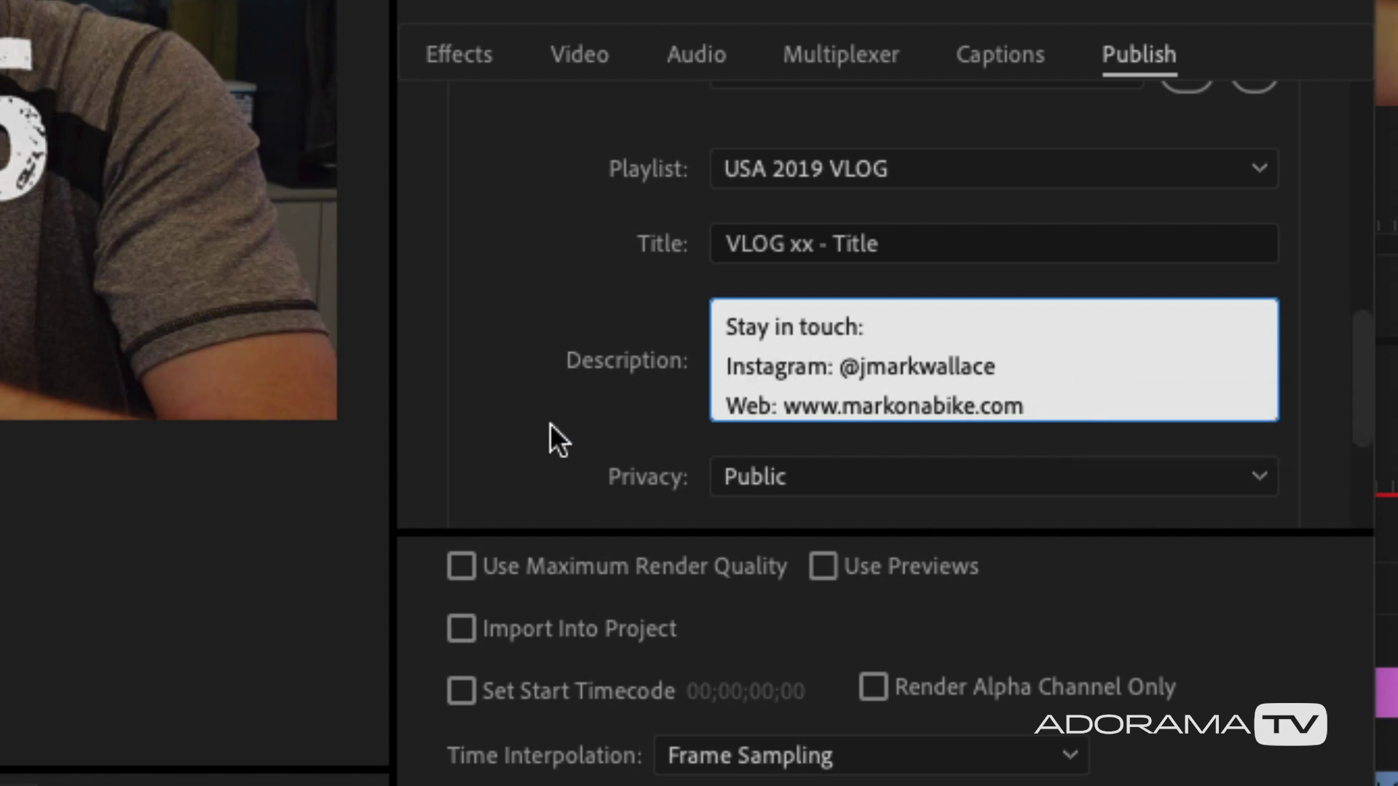
- Fill the upload's tags with the prepared keyword list, including markonabike, travel and bmw motorrad
left_click(569, 415)
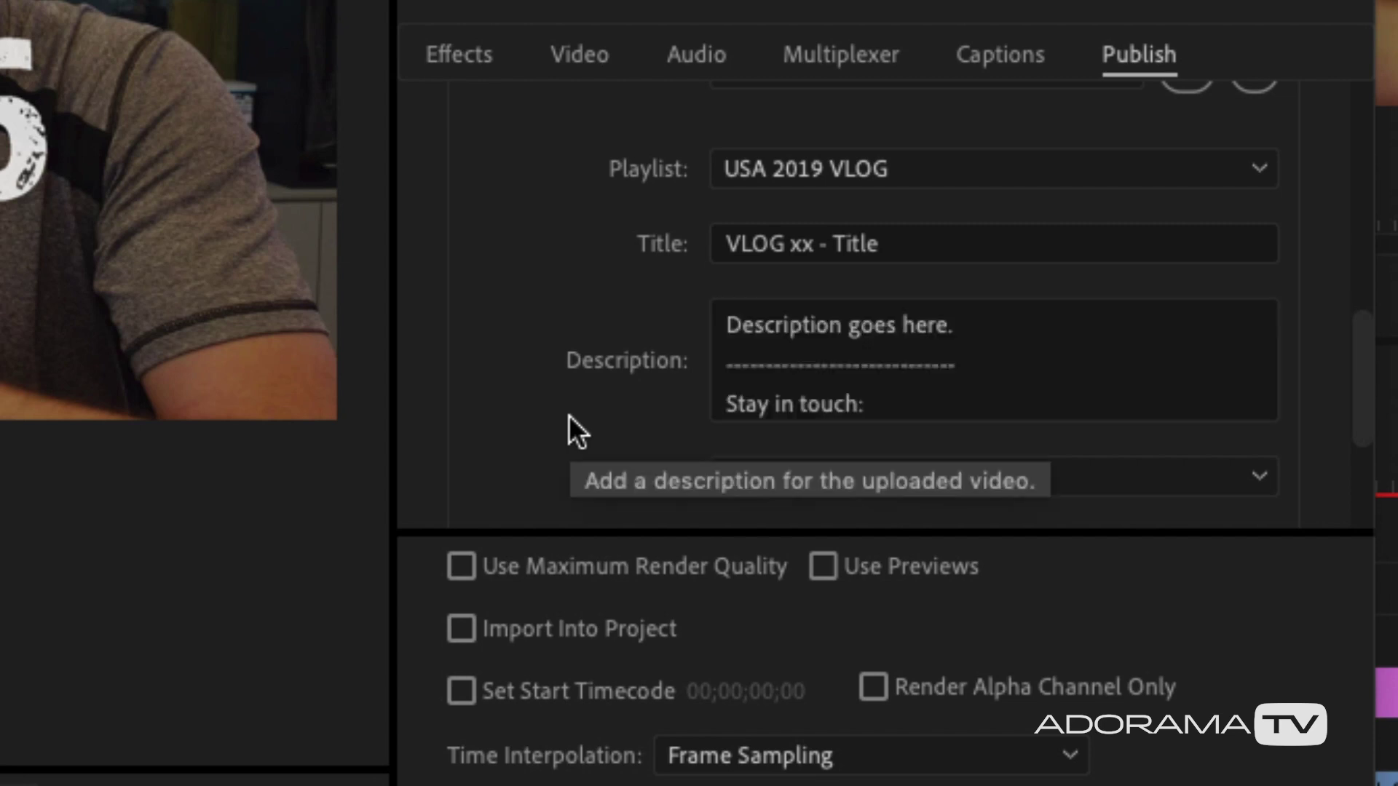
scroll(568, 412, "down", 4)
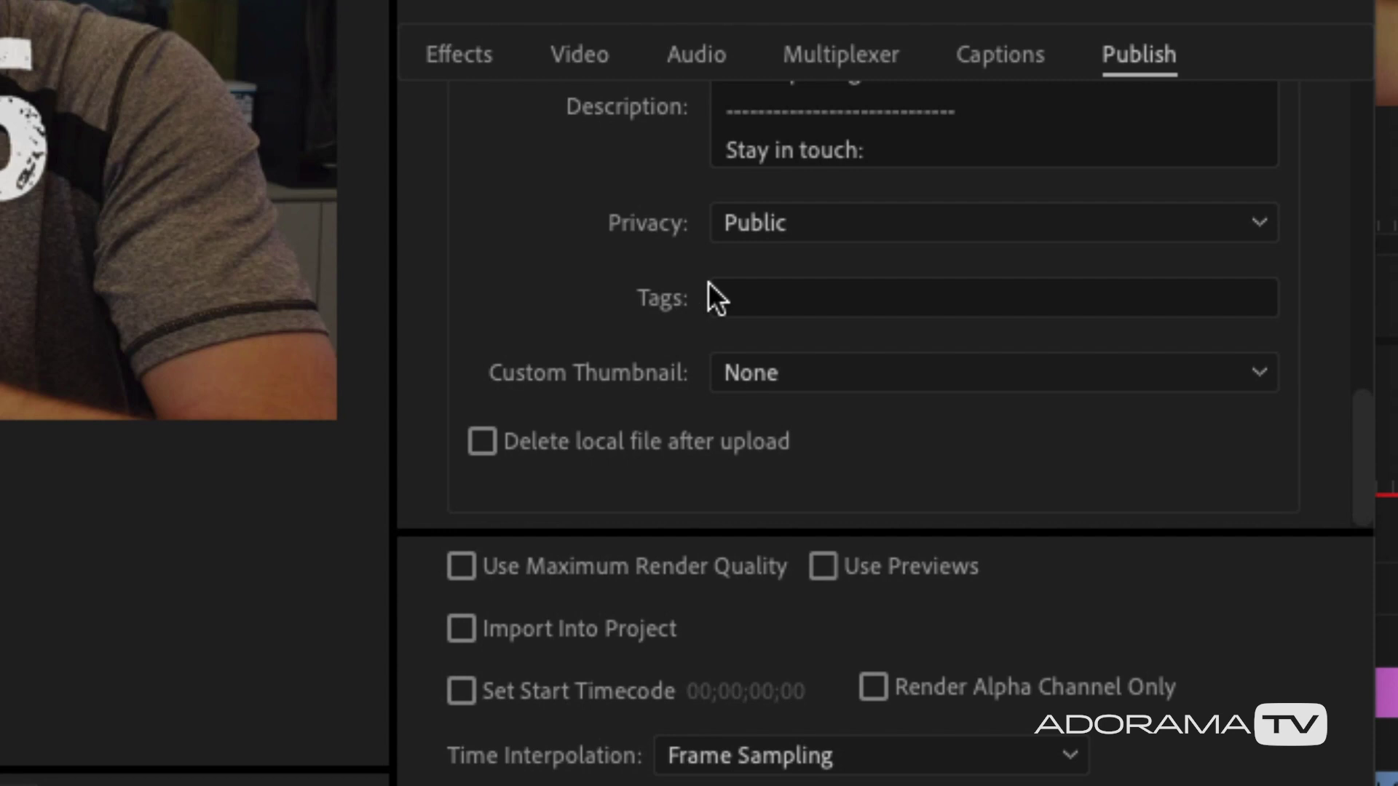
left_click(746, 297)
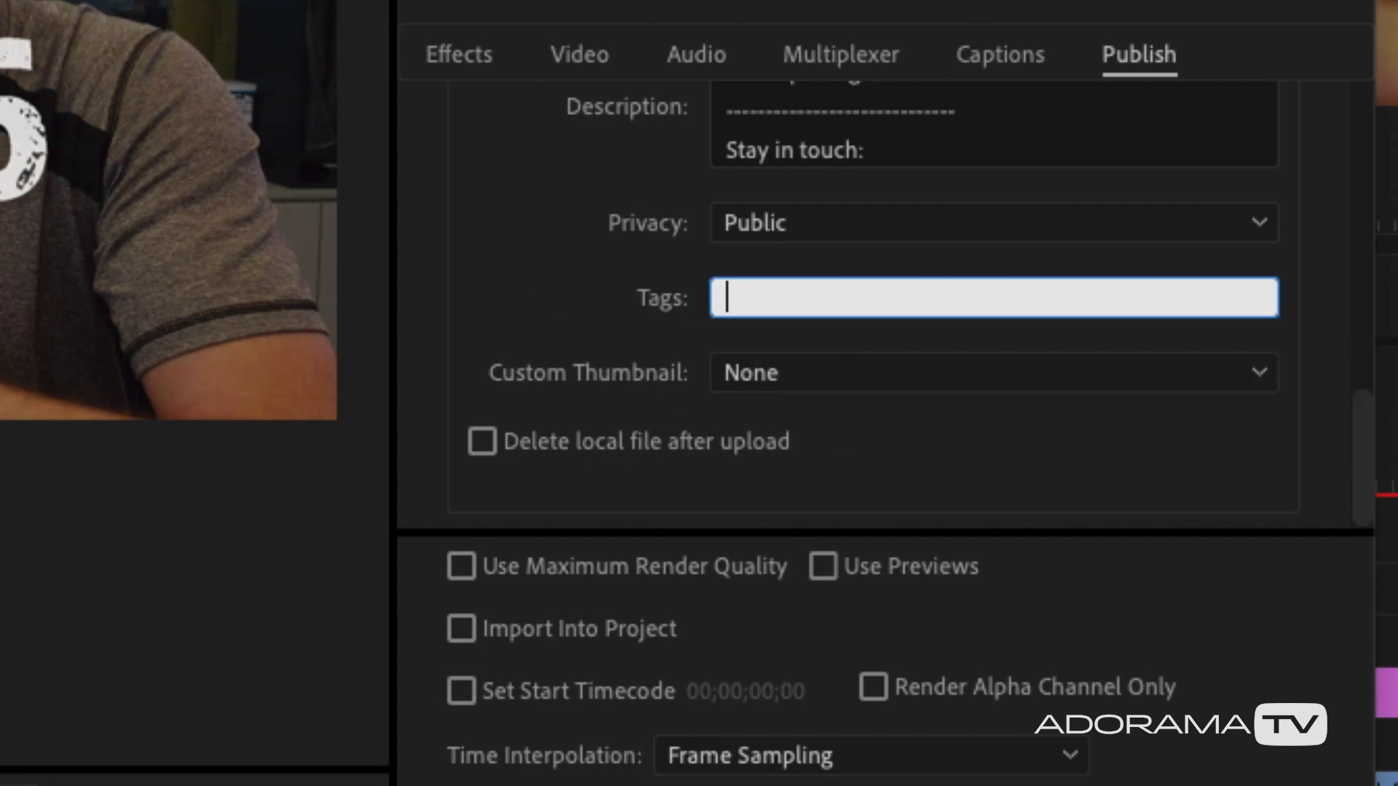
key("ctrl+v")
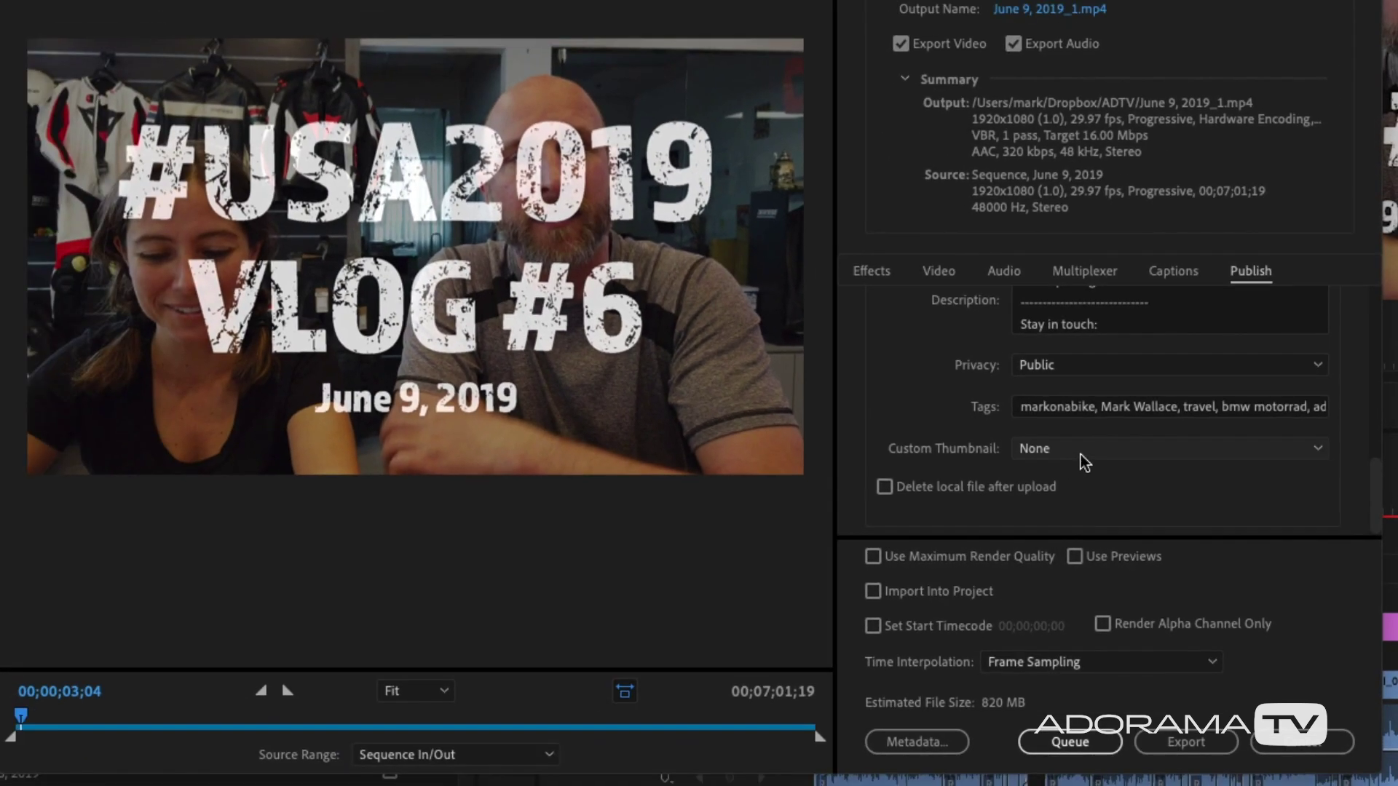
- Set the custom thumbnail to a frame from the source video and use the frame at 00;01;42;23
left_click(1085, 458)
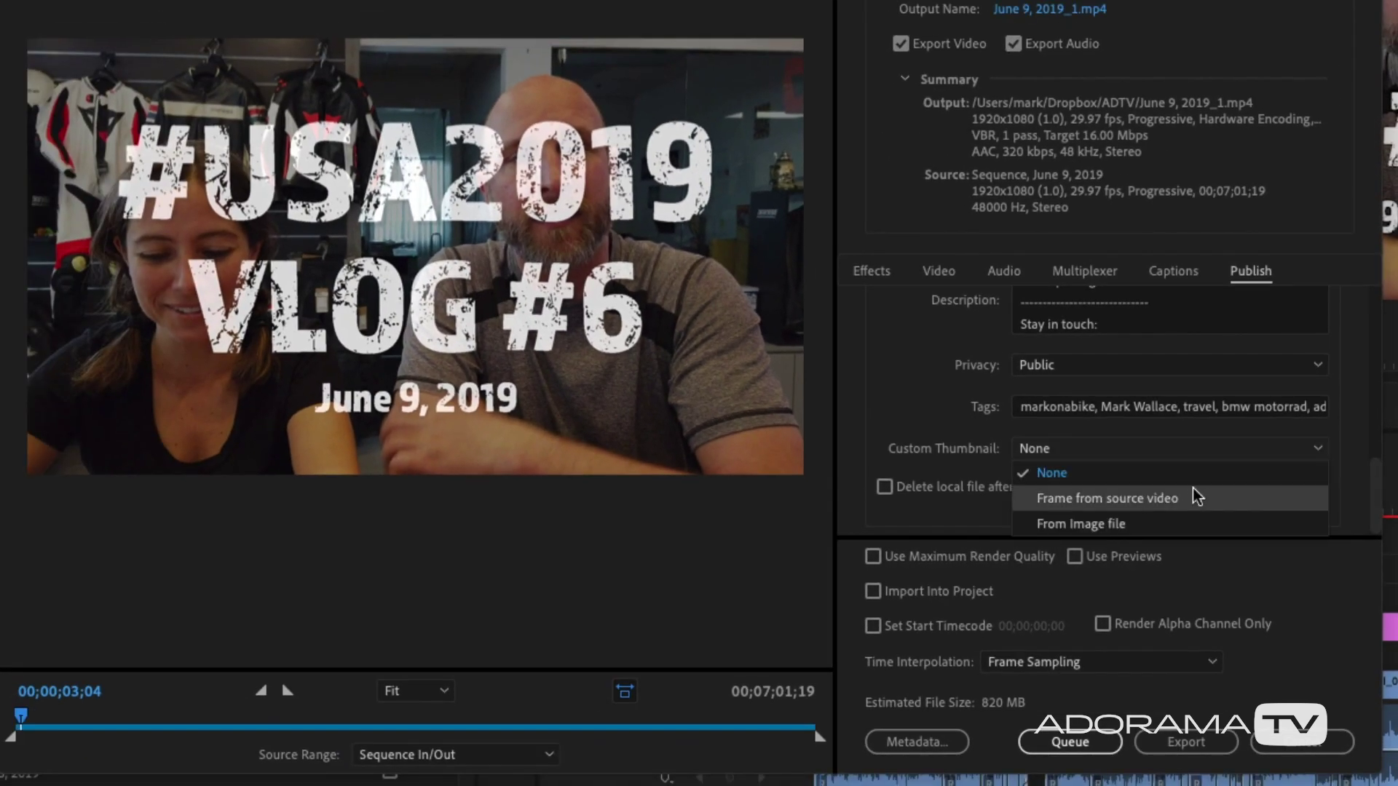
left_click(1100, 500)
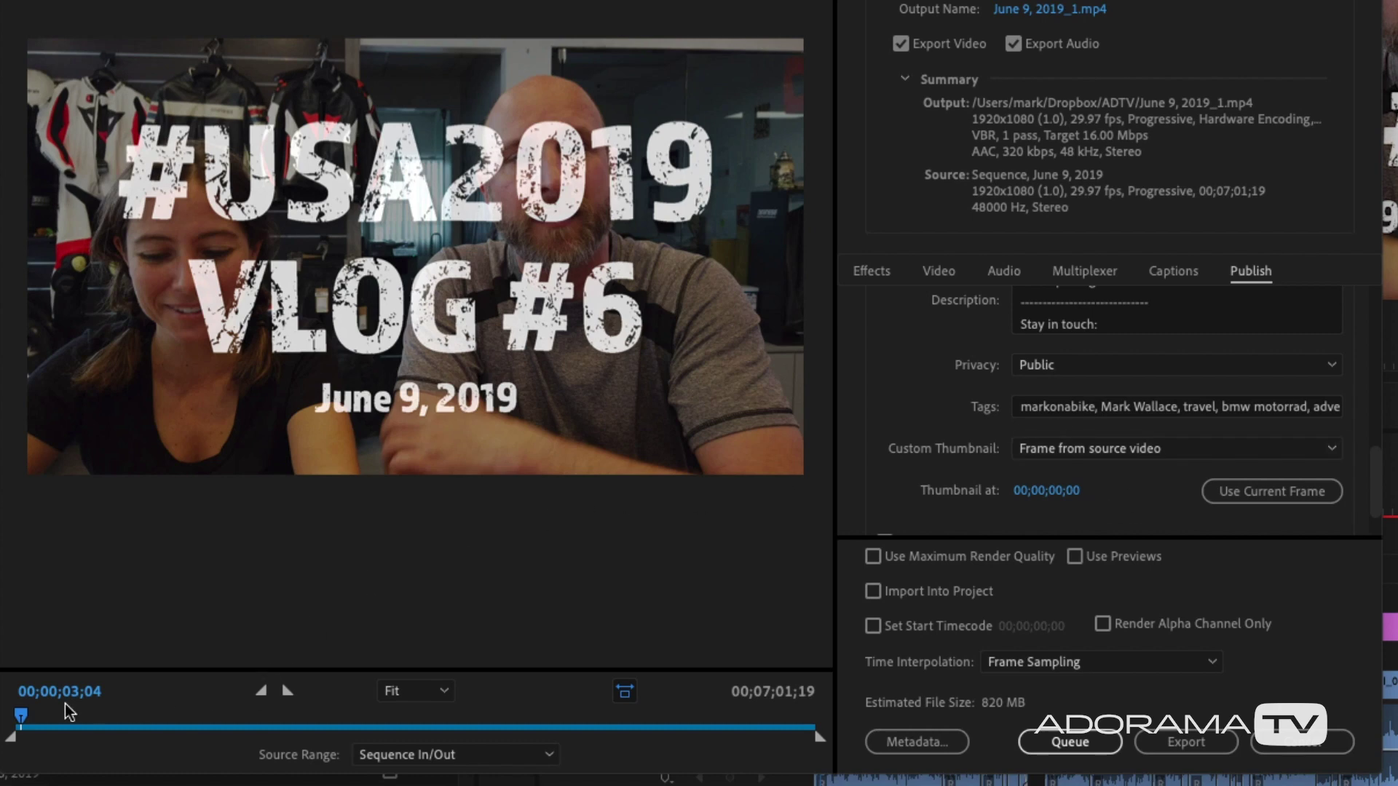
left_click_drag(36, 723, 141, 726)
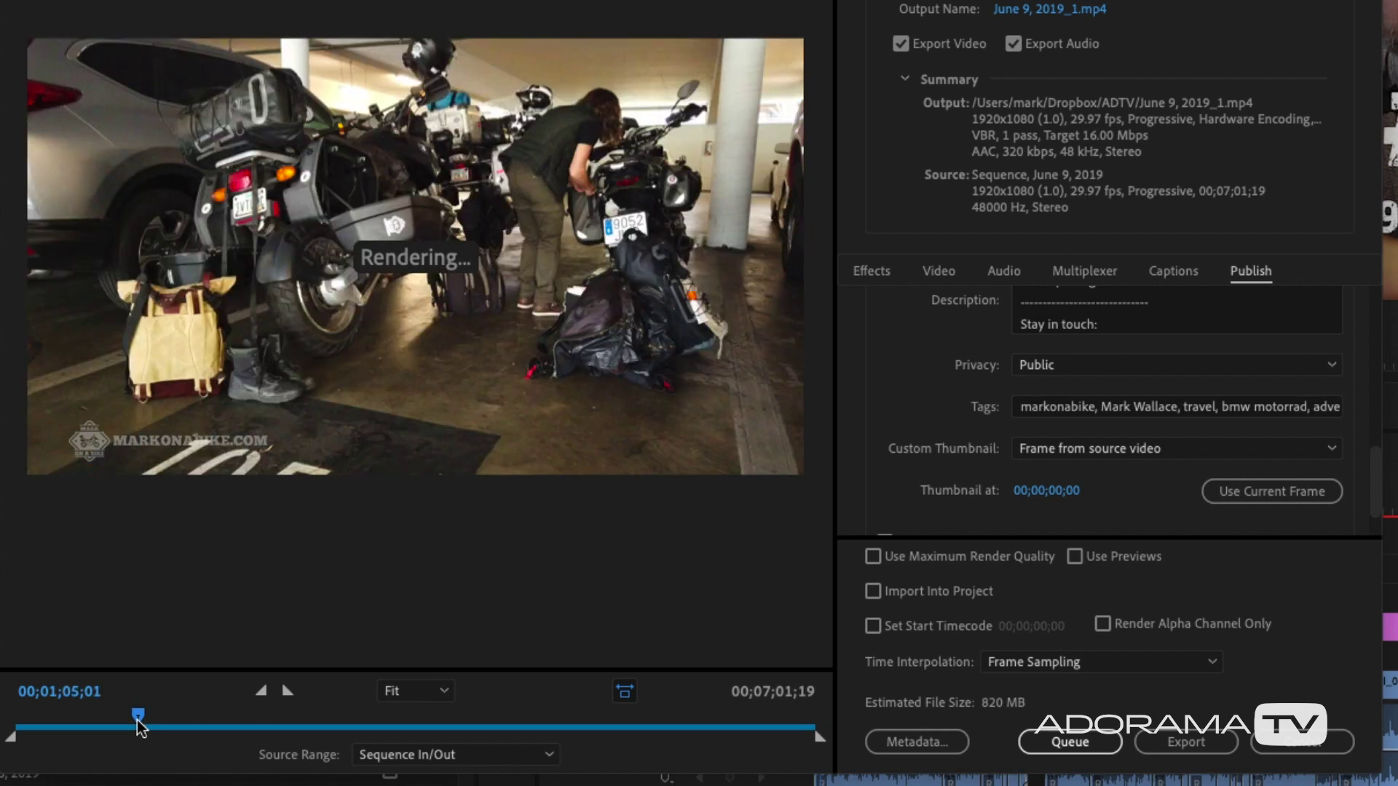
left_click_drag(141, 727, 211, 730)
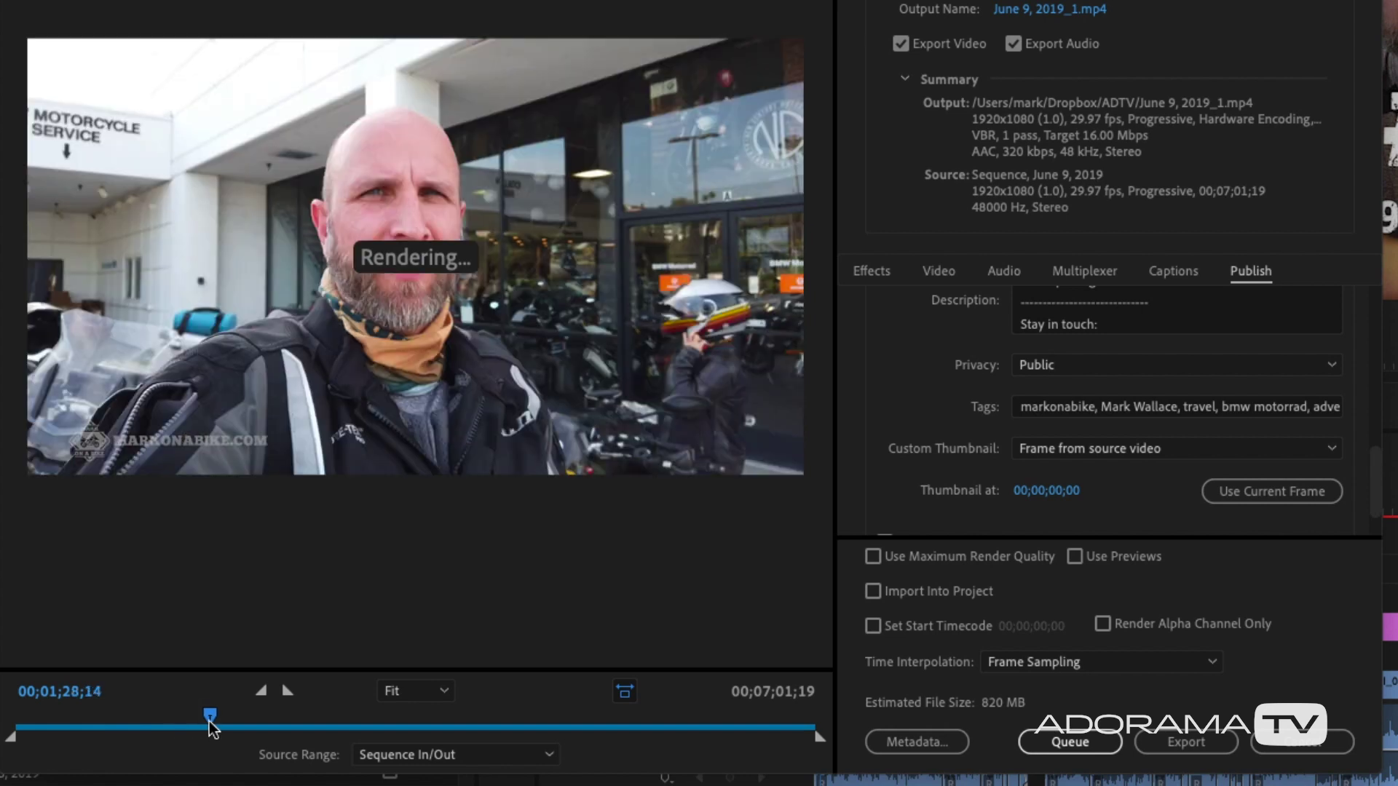
left_click(1250, 495)
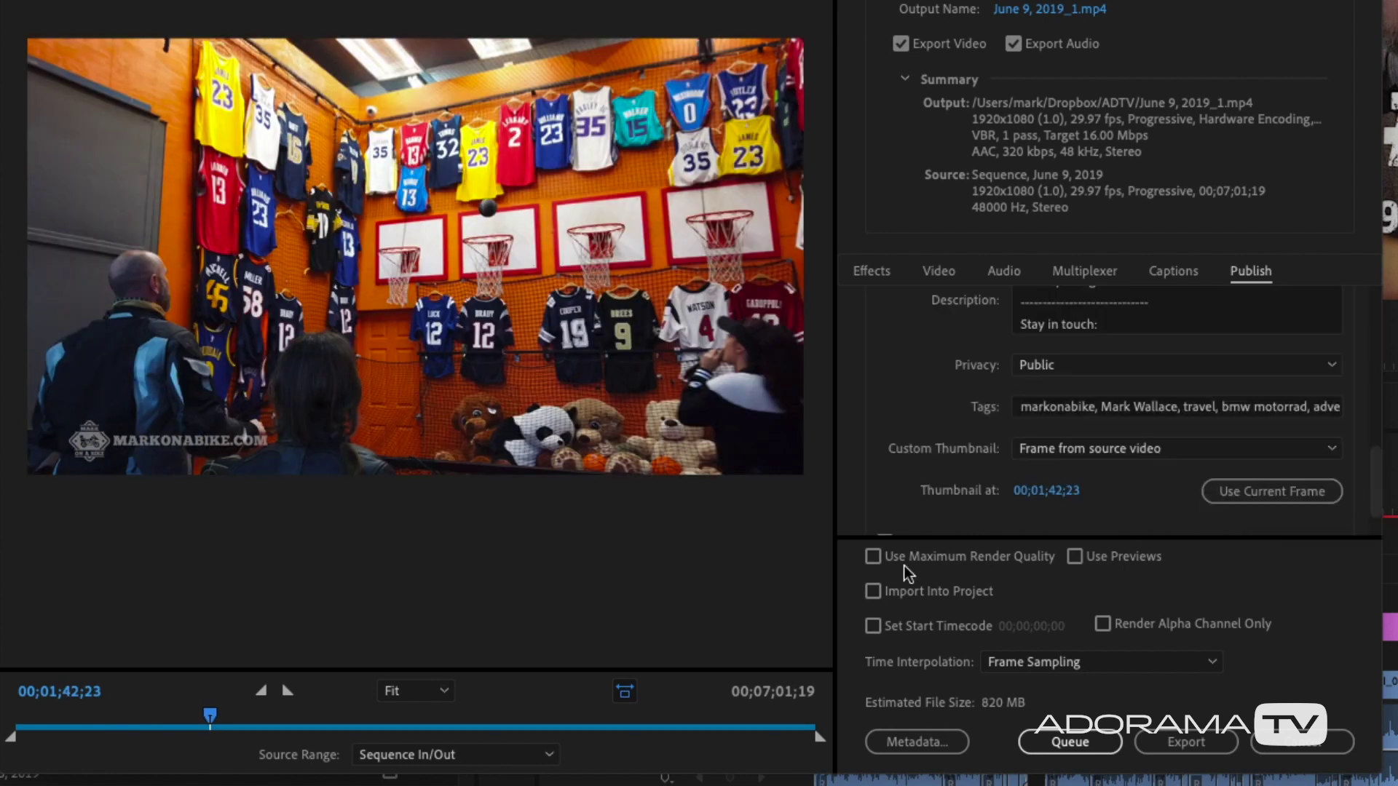
- Go back to the title graphic at 00;00;00;00 and use that frame as the custom thumbnail
left_click(210, 720)
left_click_drag(211, 719, 9, 721)
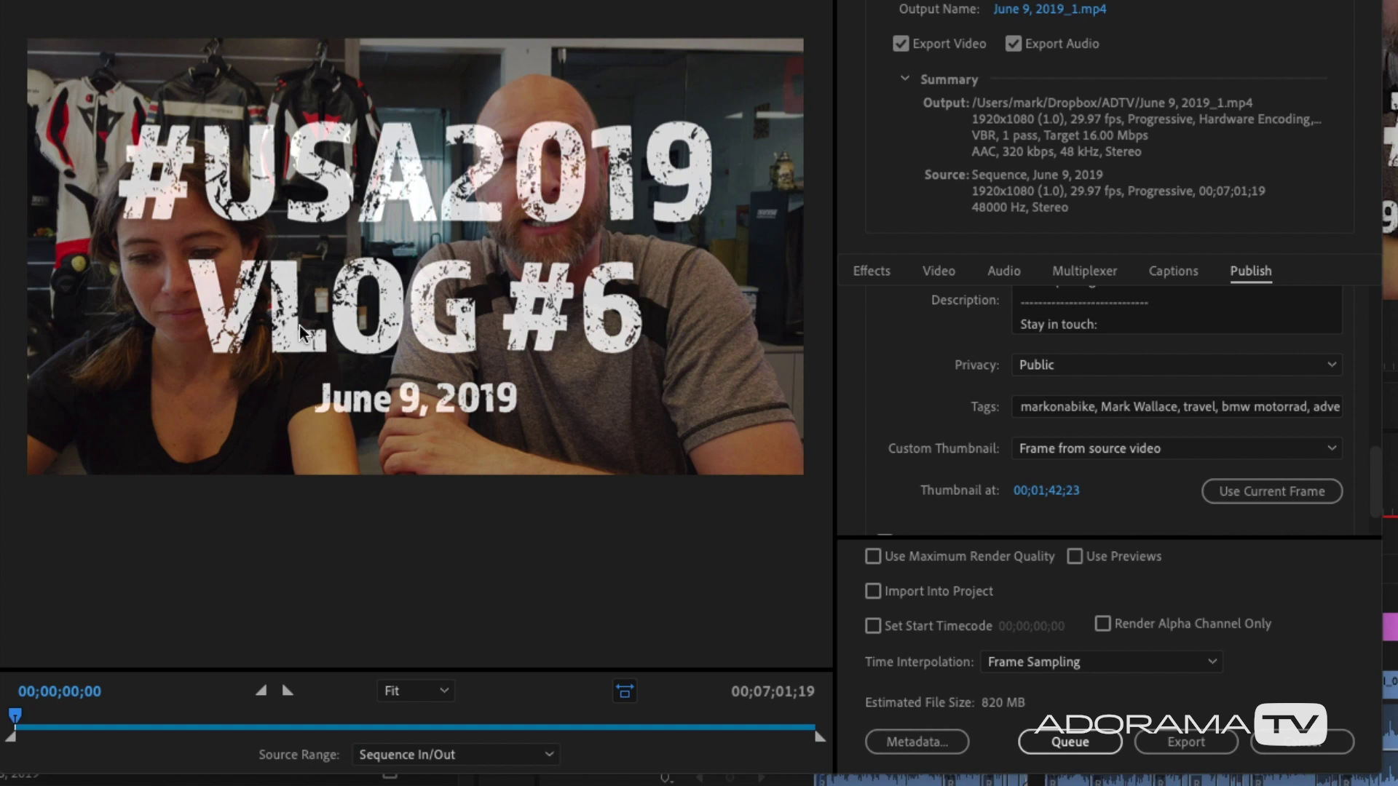
left_click(1301, 501)
left_click(1082, 453)
scroll(948, 462, "down", 2)
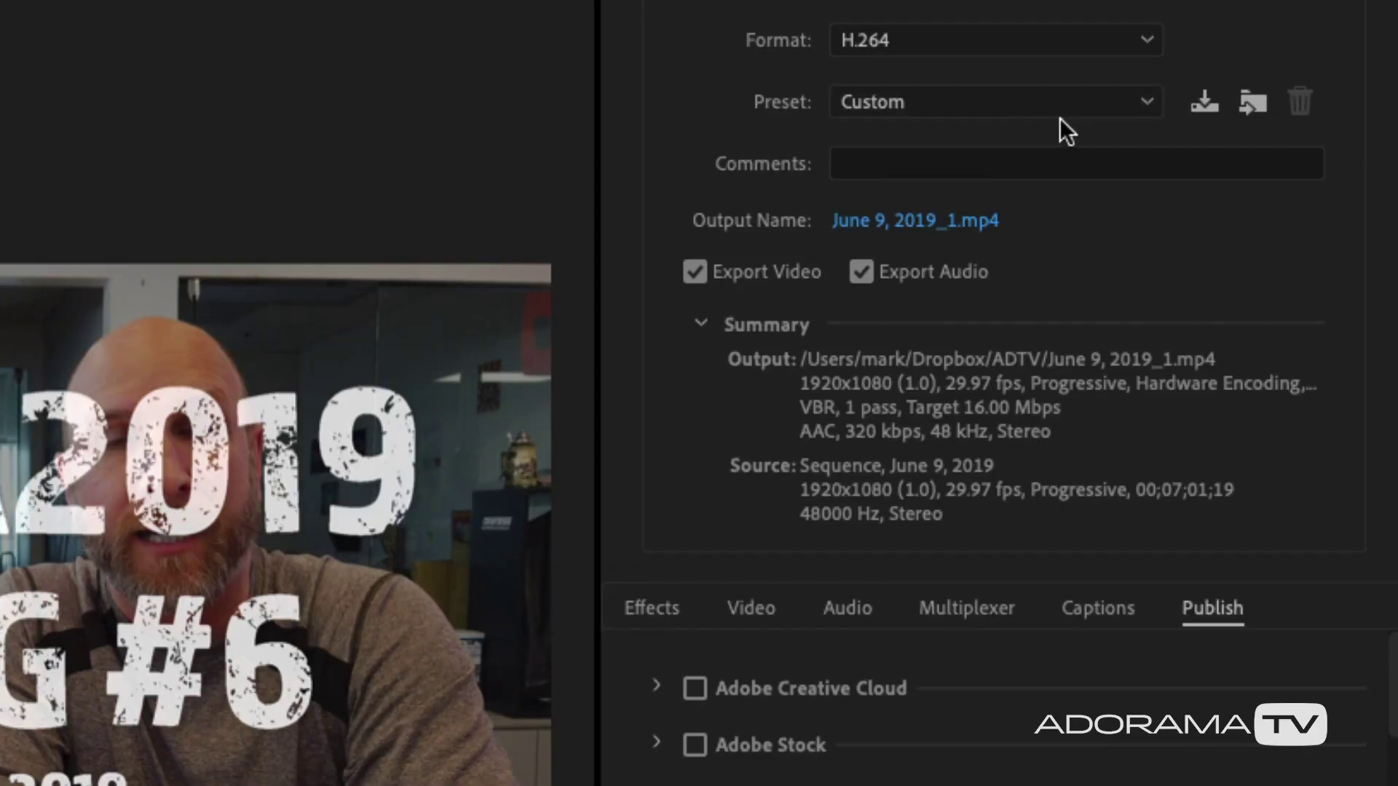
- Save the export settings as a preset named "VLOG MOAB 2019" with the publish settings included
left_click(1205, 104)
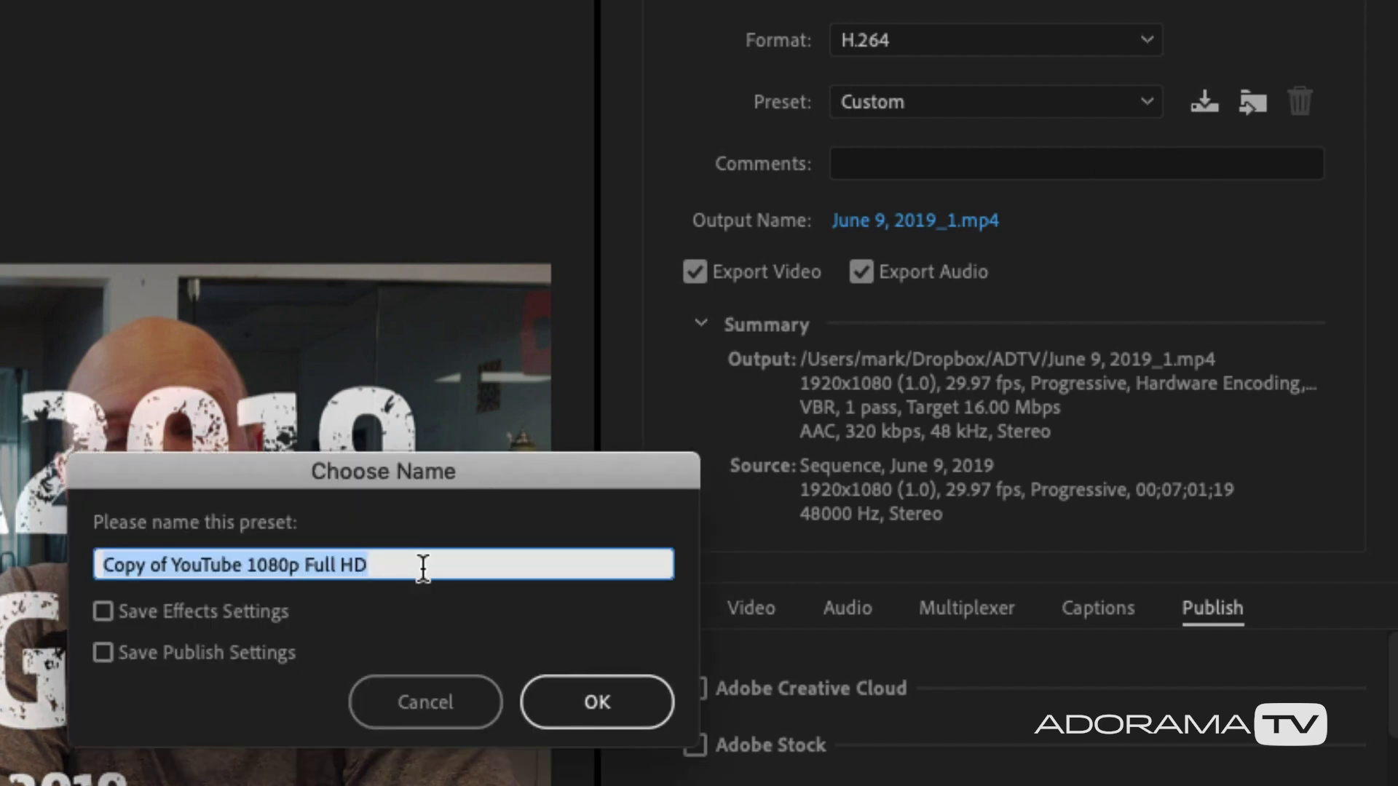
type("VLOG MO")
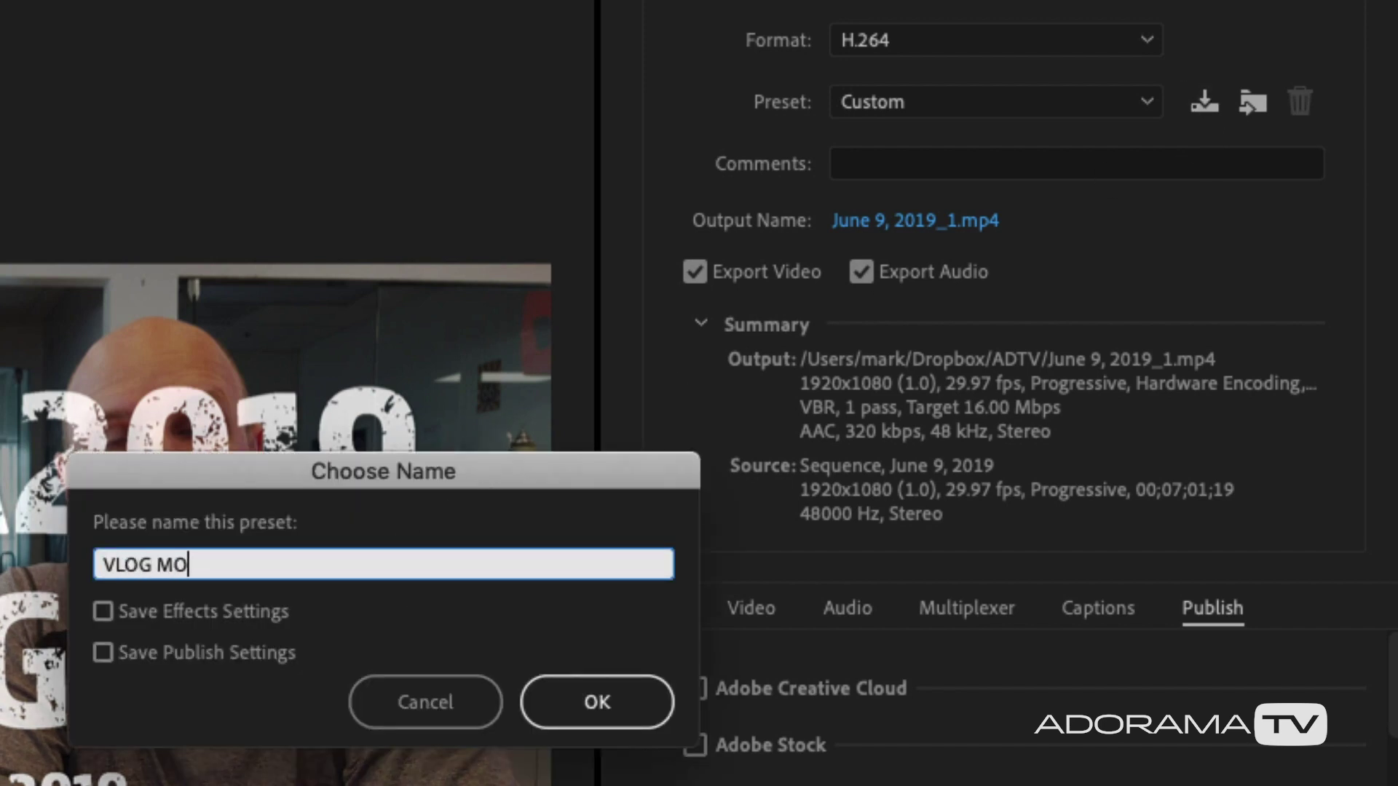
type("AB 2019")
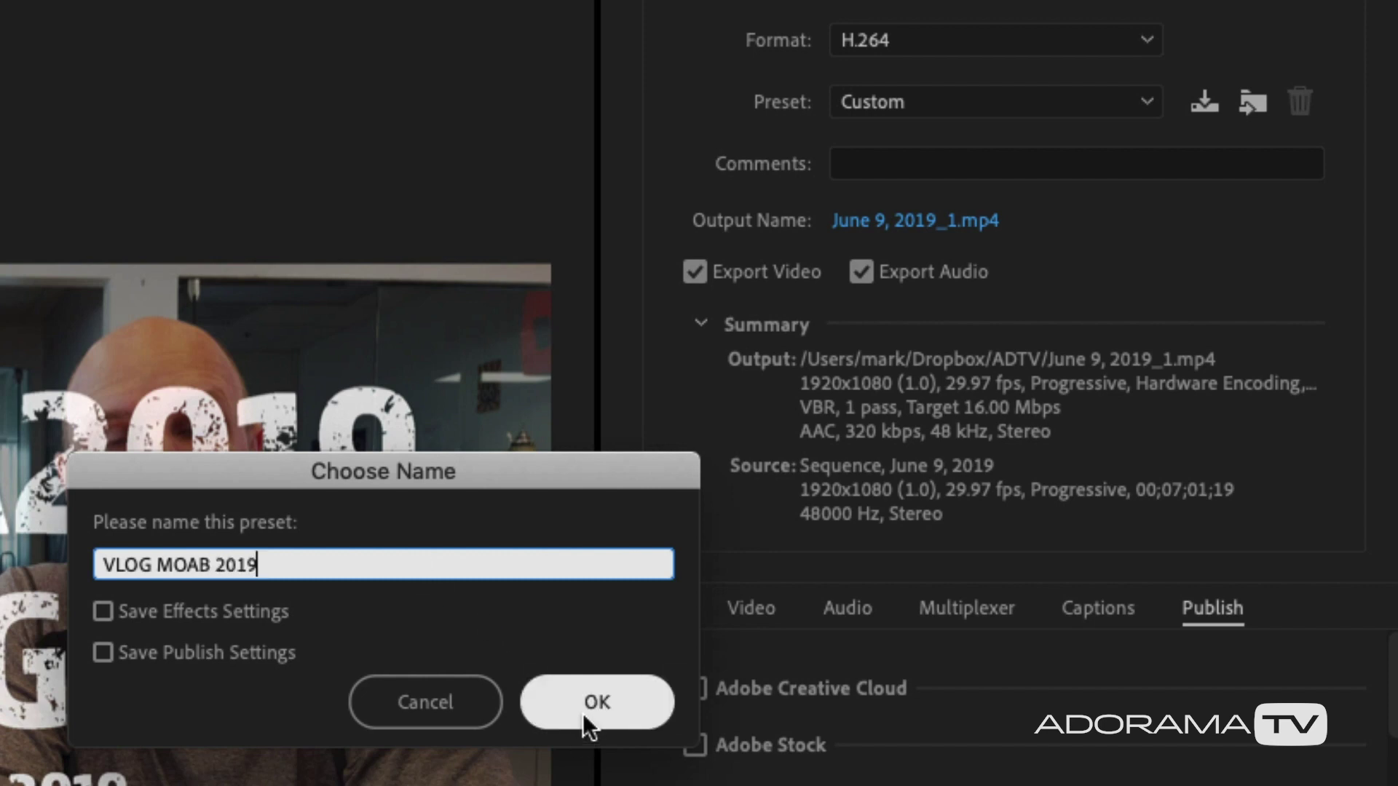
left_click(102, 659)
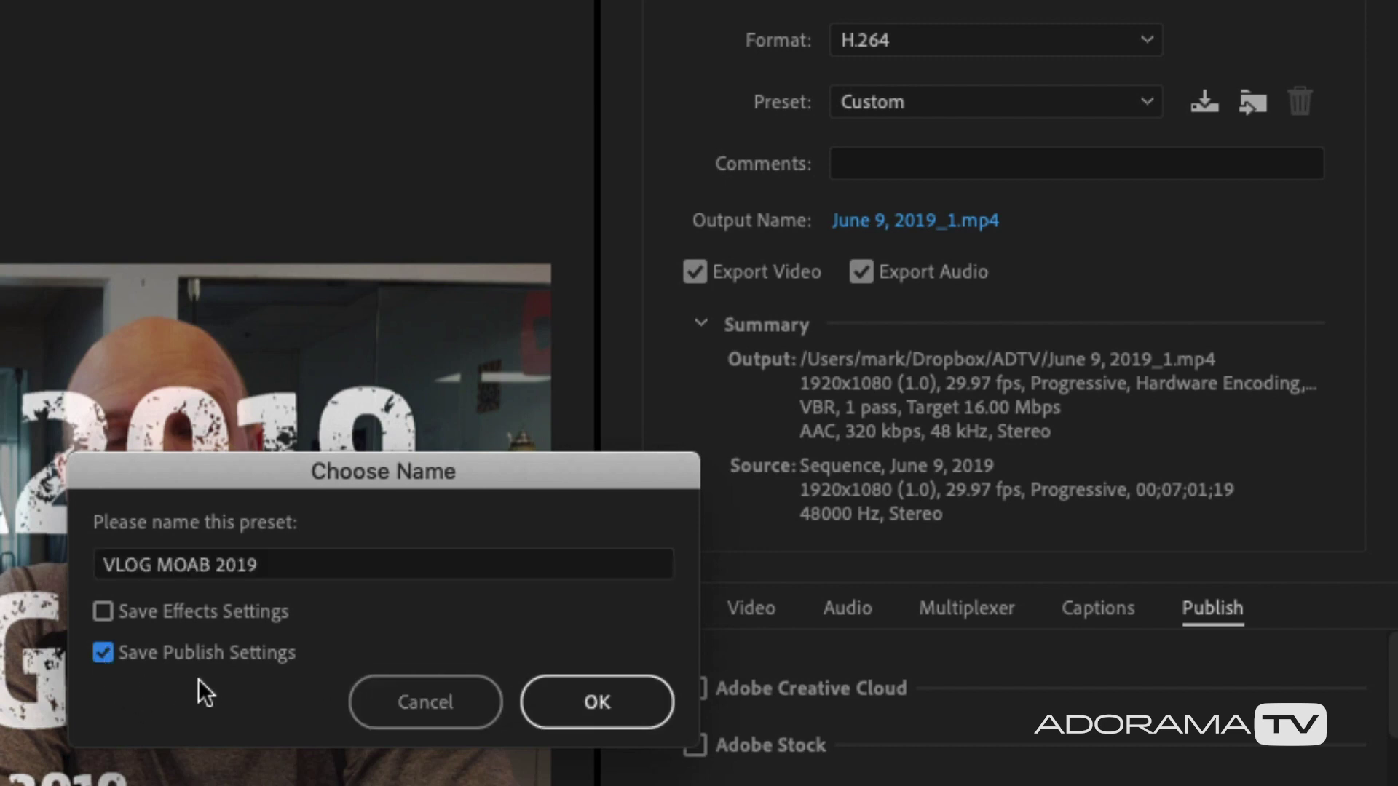
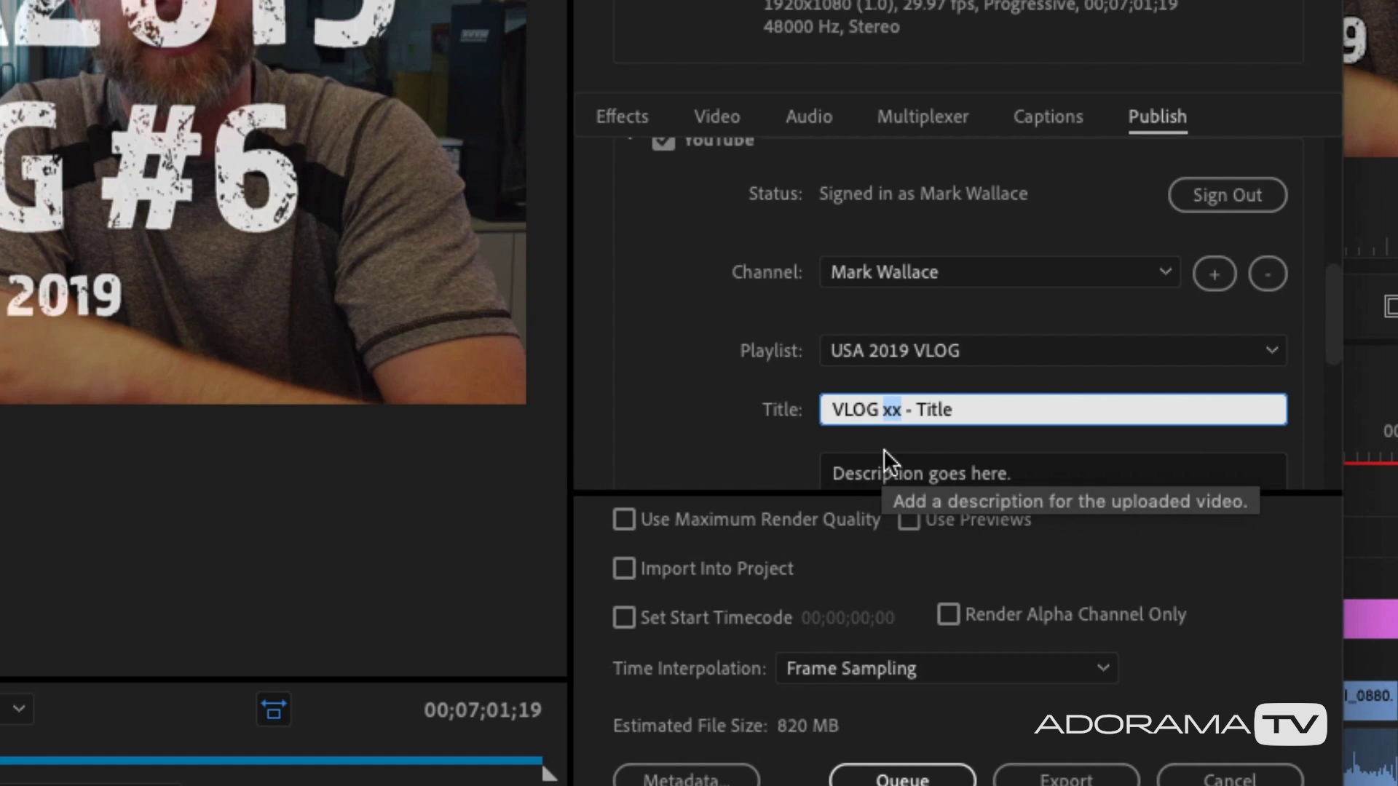
- Change the upload title to "VLOG 6 - LA to San Francisco"
type("6")
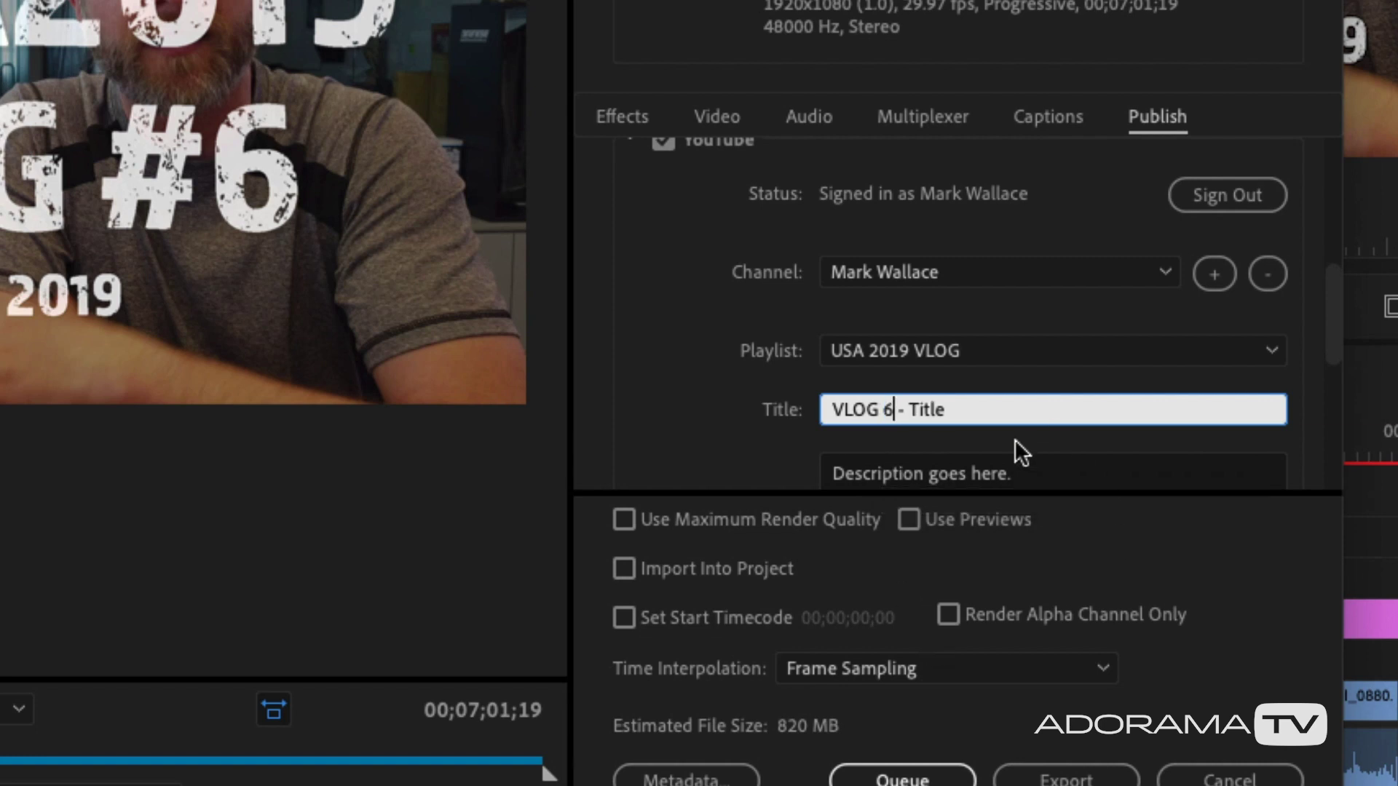
double_click(940, 410)
type("LA to San Francisco")
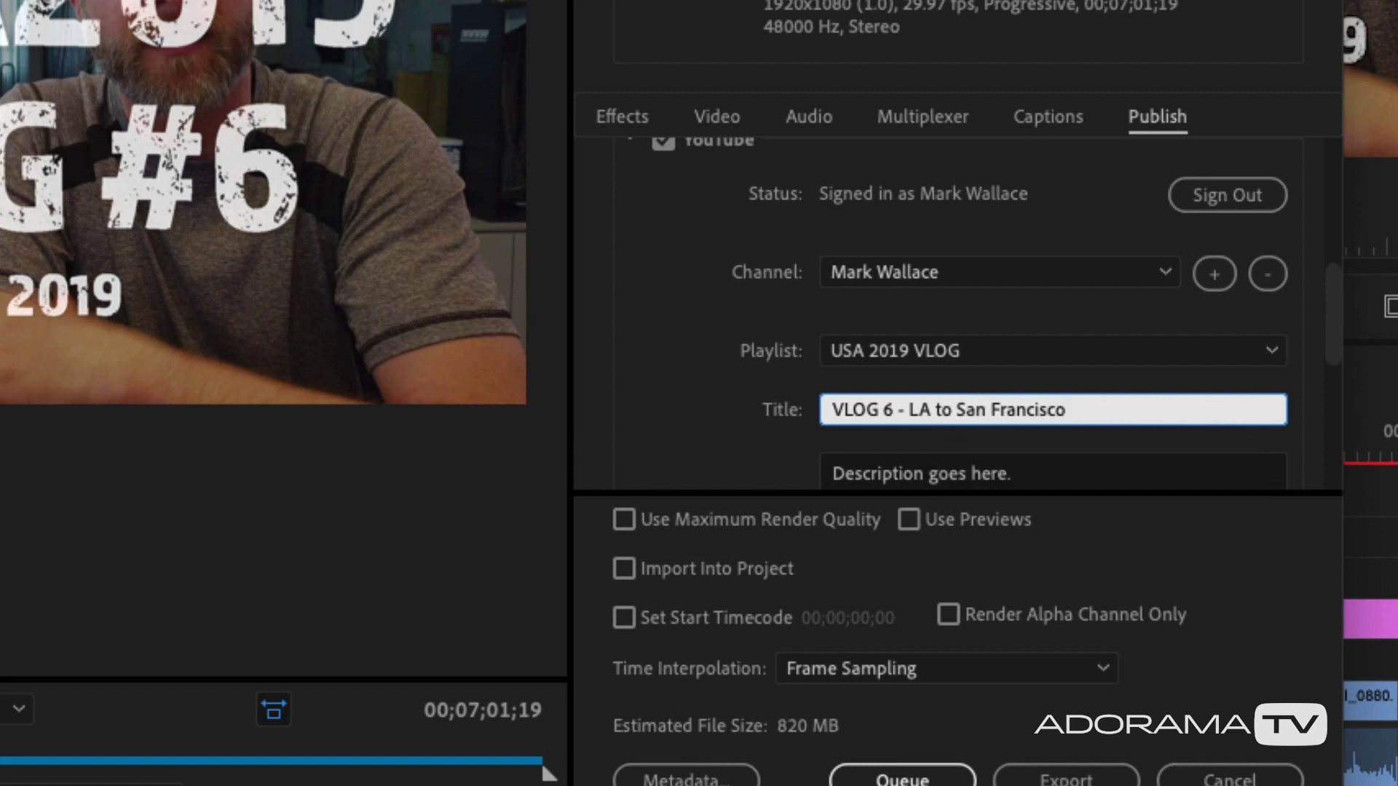
left_click(730, 407)
scroll(714, 404, "down", 5)
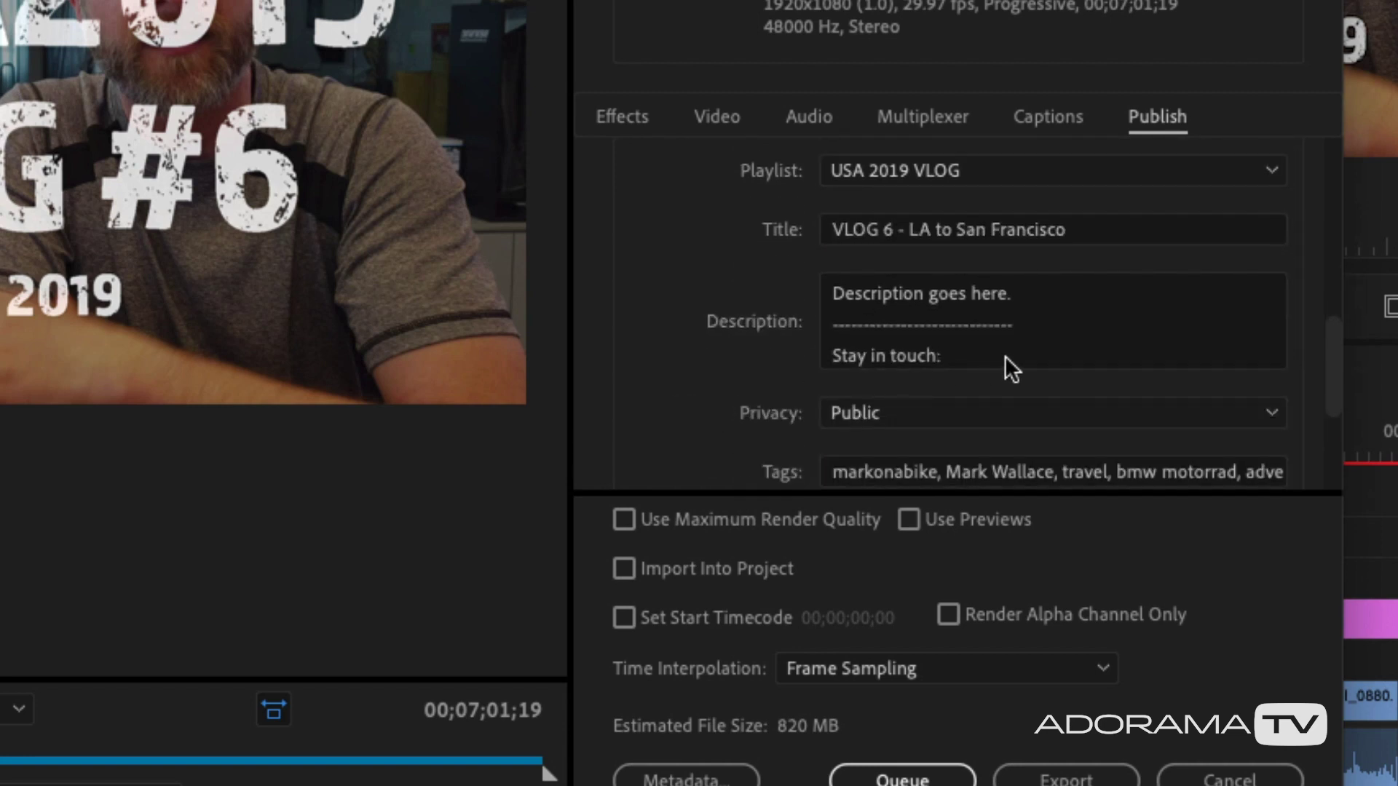
left_click_drag(1039, 304, 728, 284)
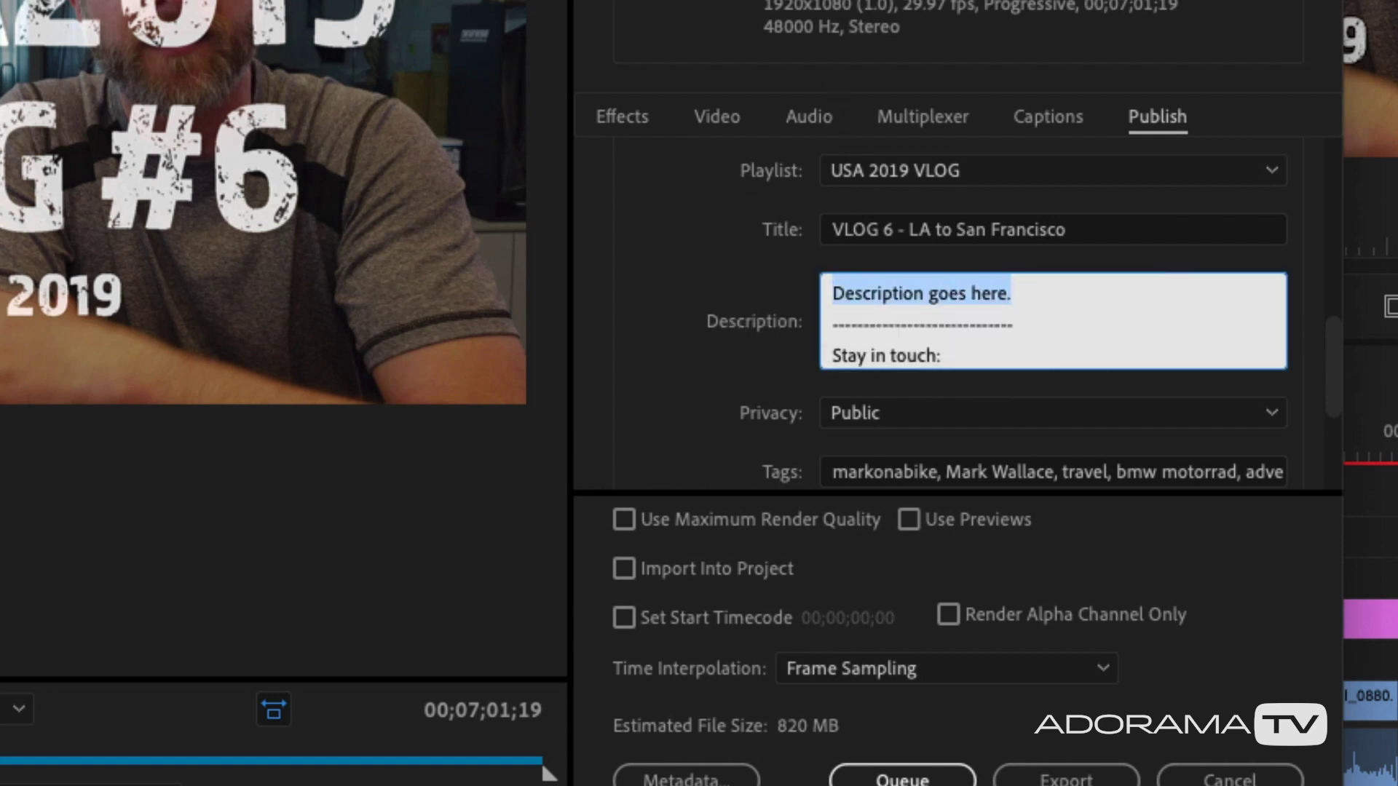
key("ctrl+v")
scroll(946, 321, "up", 3)
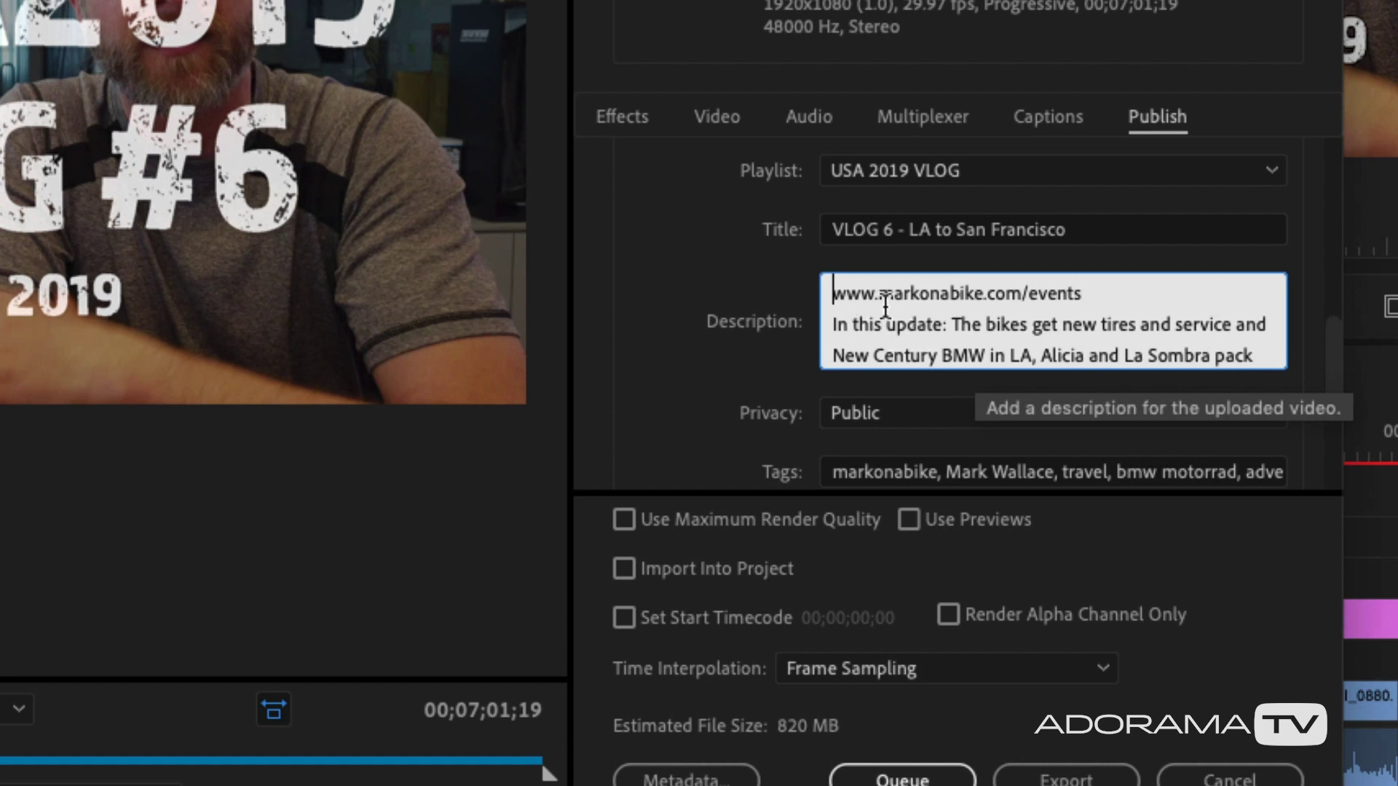
left_click(718, 379)
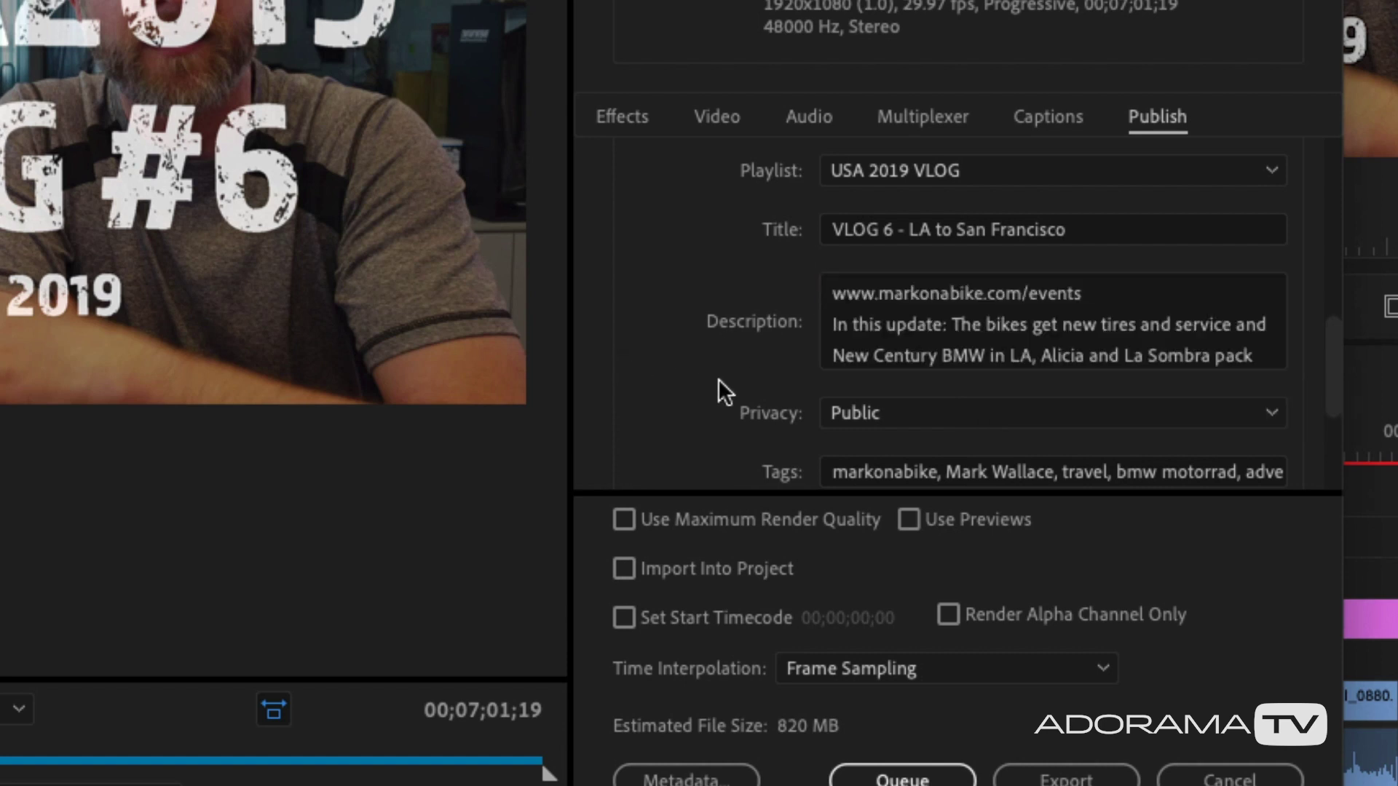
- Set the custom thumbnail to the sequence's first frame, 00;00;00;00
scroll(683, 407, "down", 4)
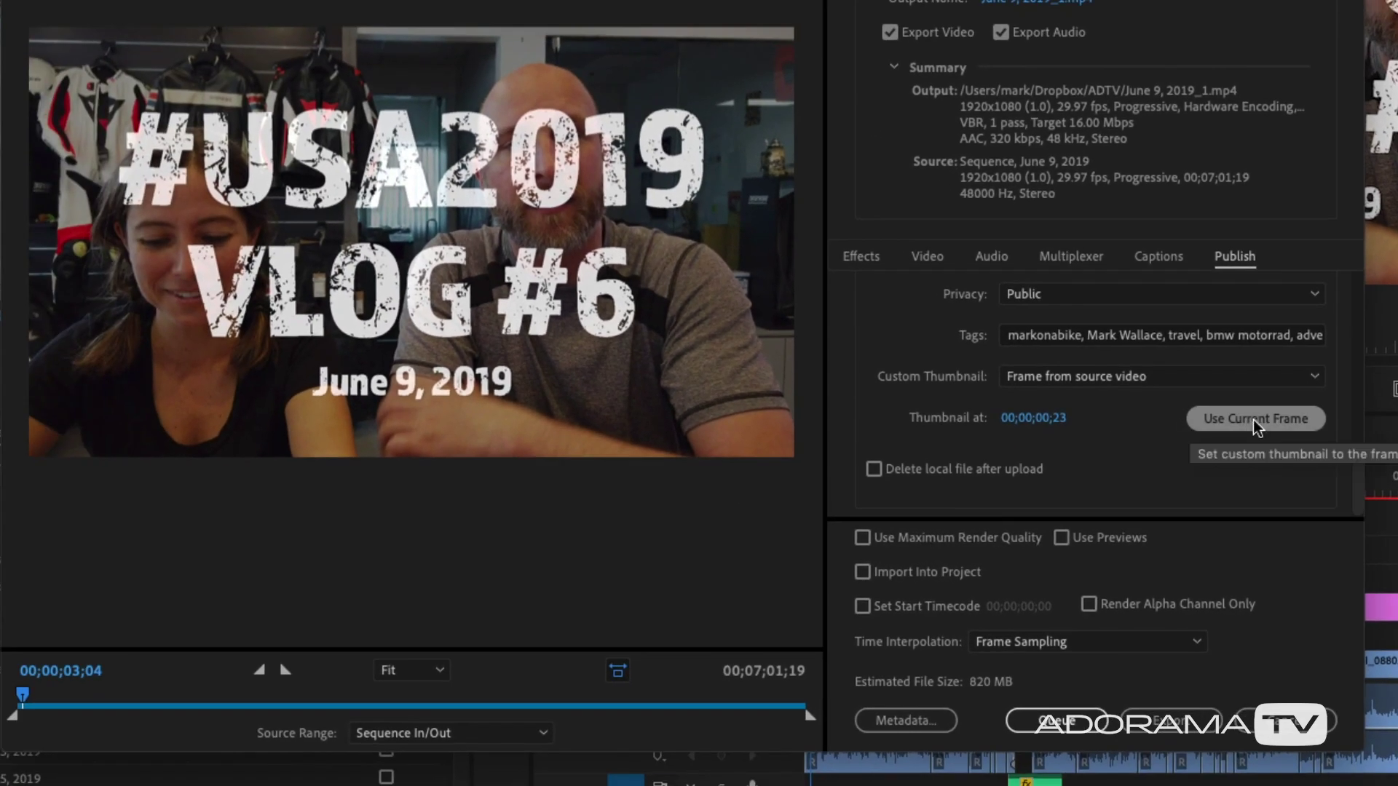
left_click_drag(23, 695, 1, 695)
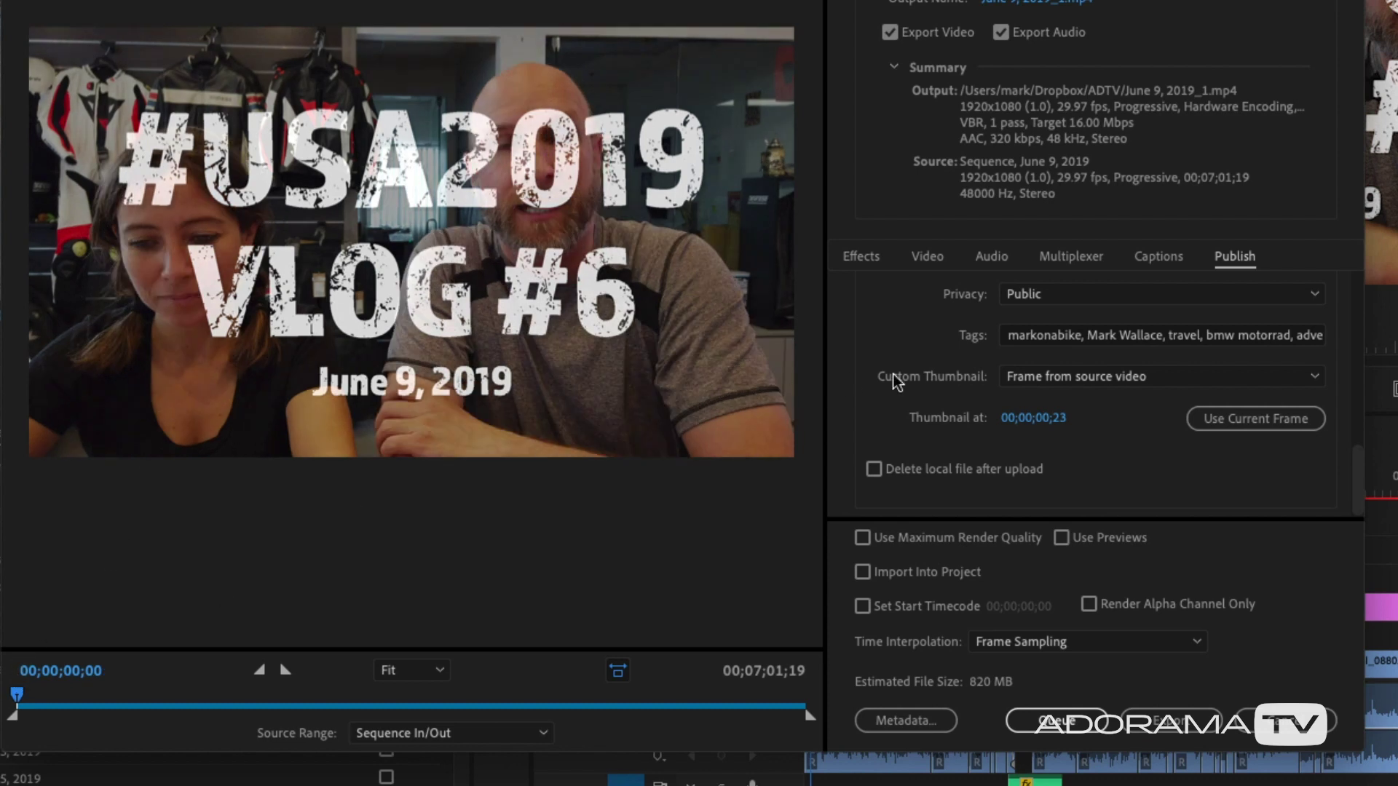
left_click(1234, 411)
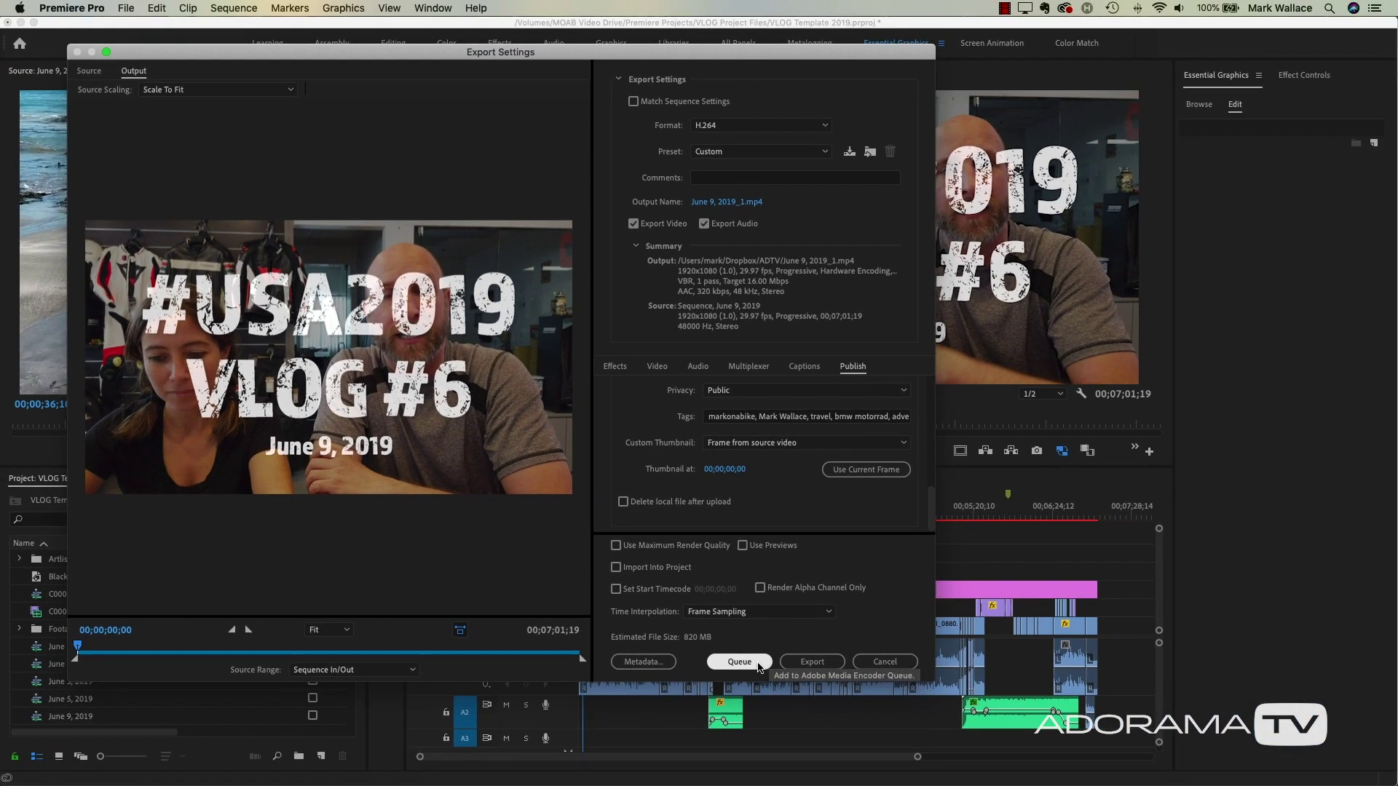
- Send the export to the Adobe Media Encoder queue and start encoding it
left_click(758, 664)
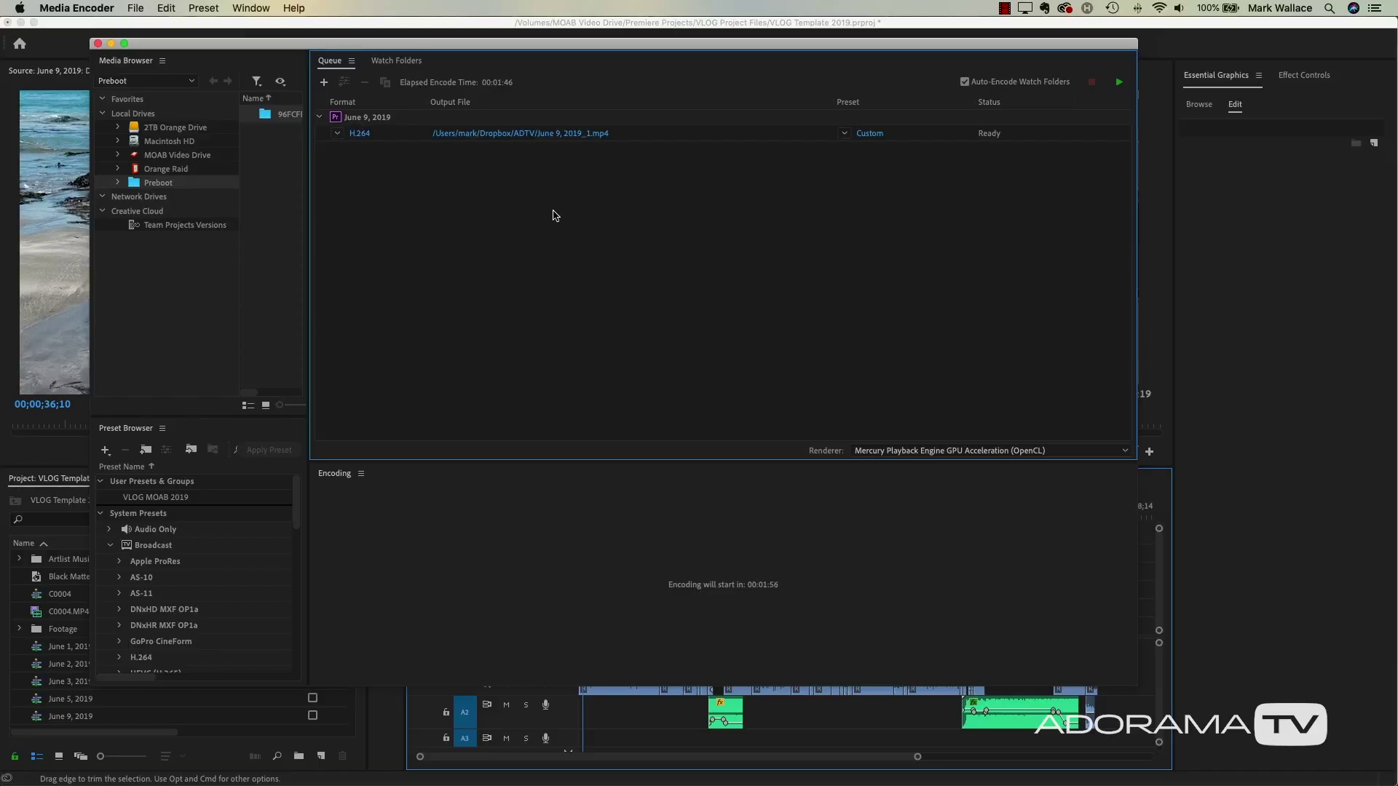
left_click(1120, 83)
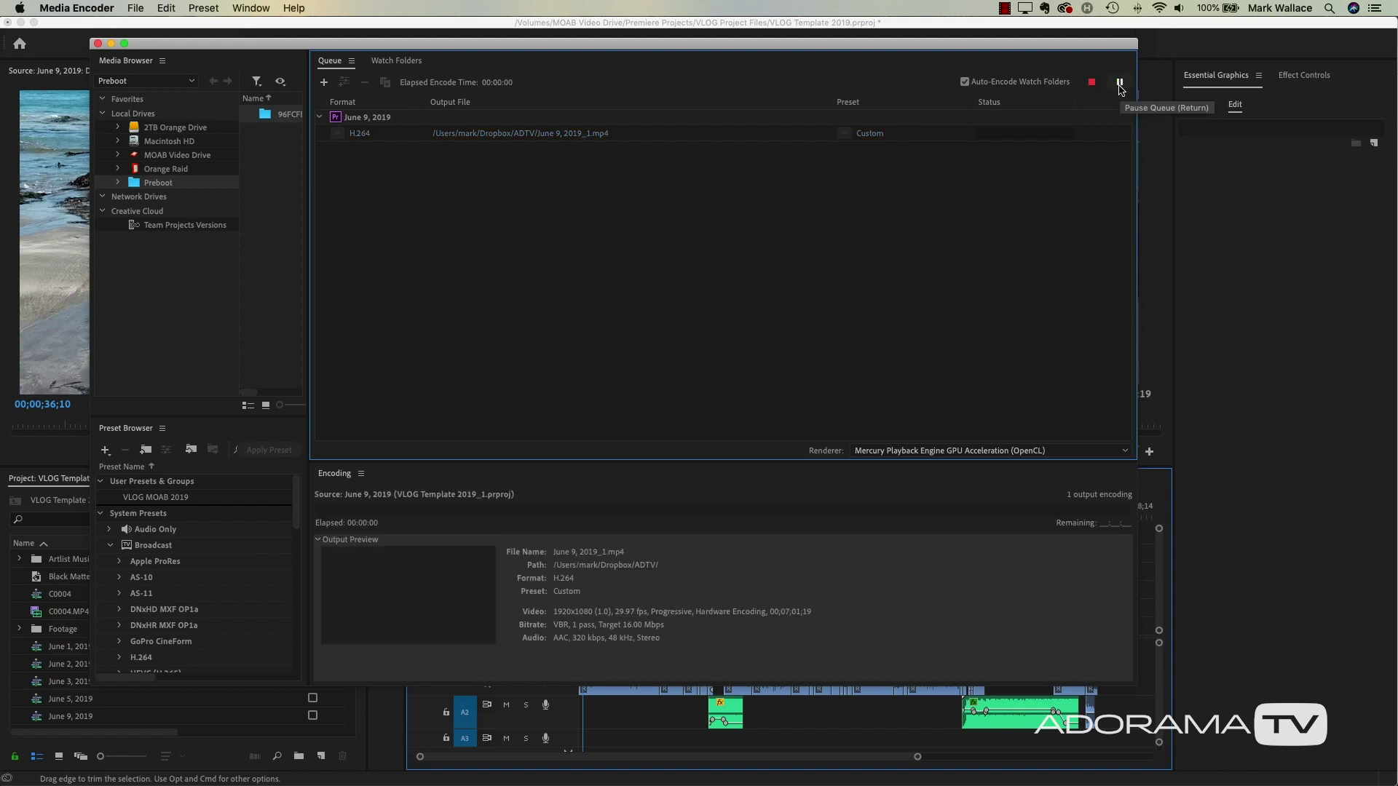